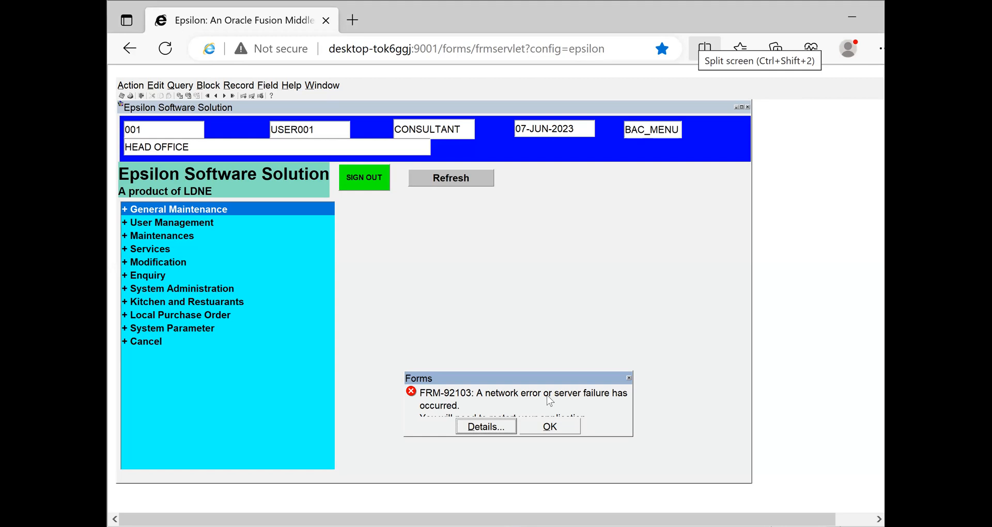
- Dismiss the network error, switch to the logon window and enter business code PHS with outlet 001
click(549, 427)
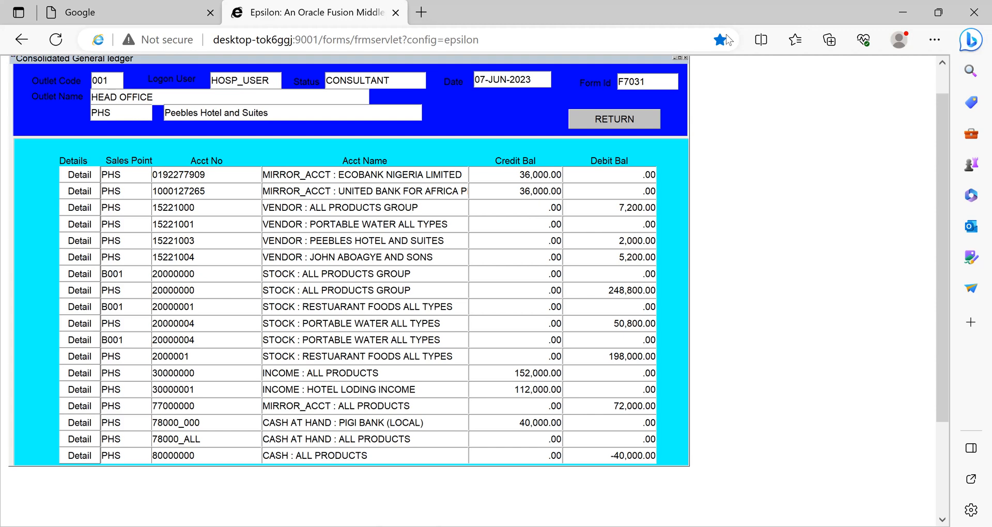
key(alt+Tab)
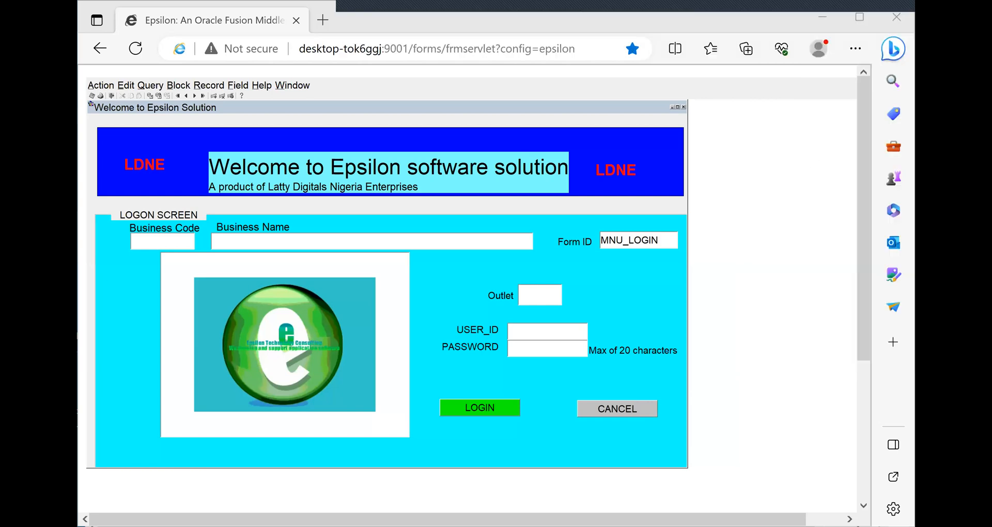
click(174, 237)
text(phs)
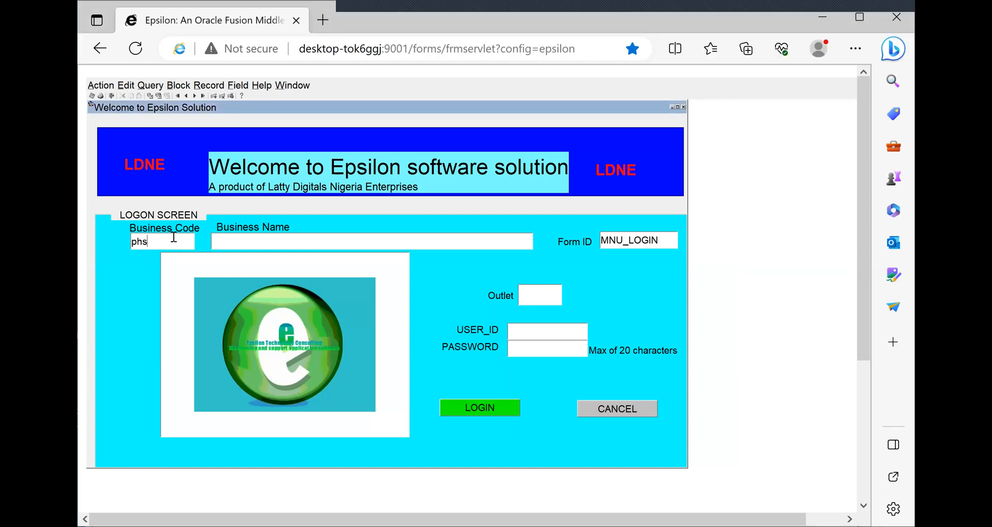
key(Tab)
text(001)
key(Tab)
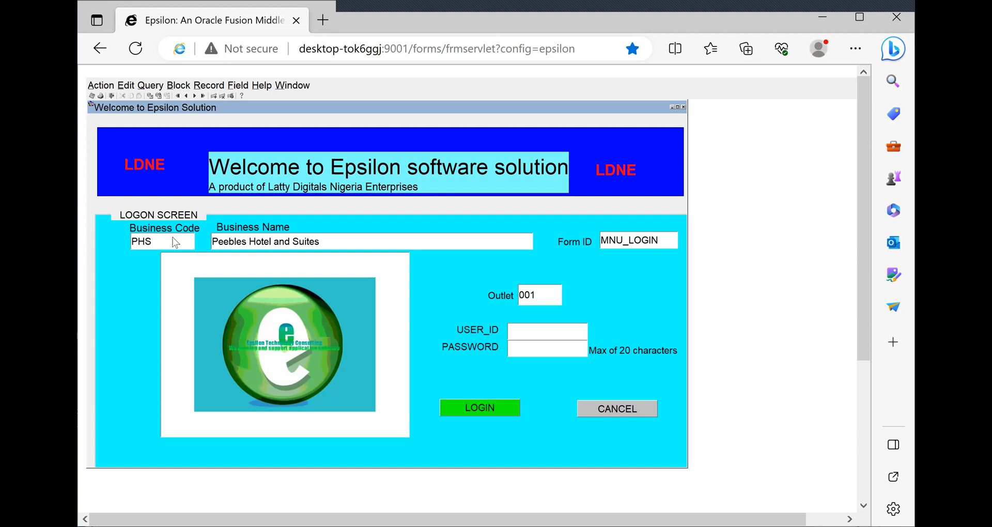
- Enter the user ID and the account password, and log in to the system
text(USER001)
key(Tab)
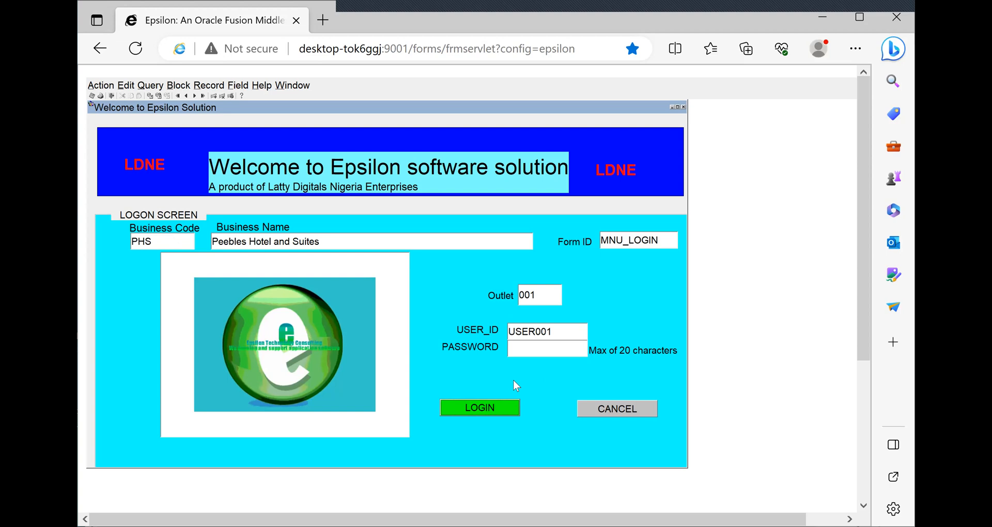
click(520, 347)
text(*******)
click(464, 410)
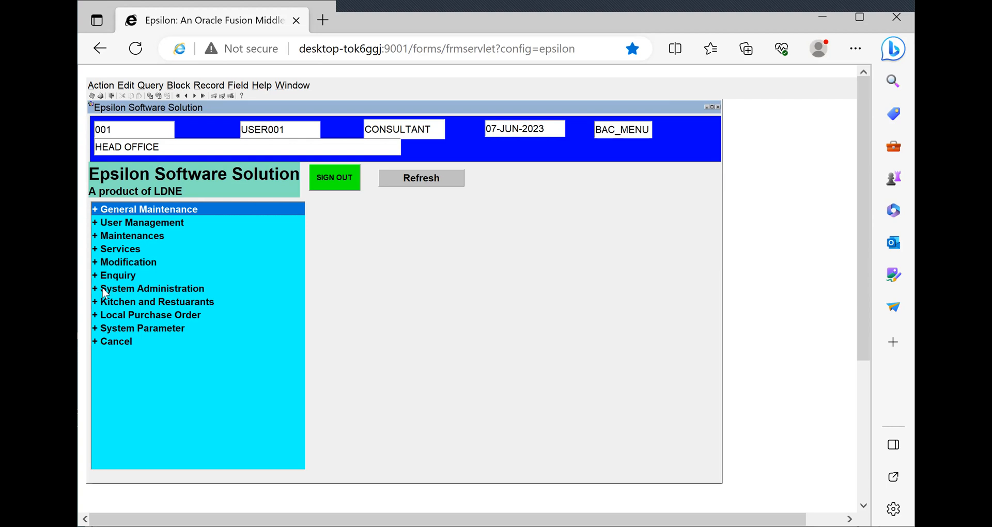
click(94, 303)
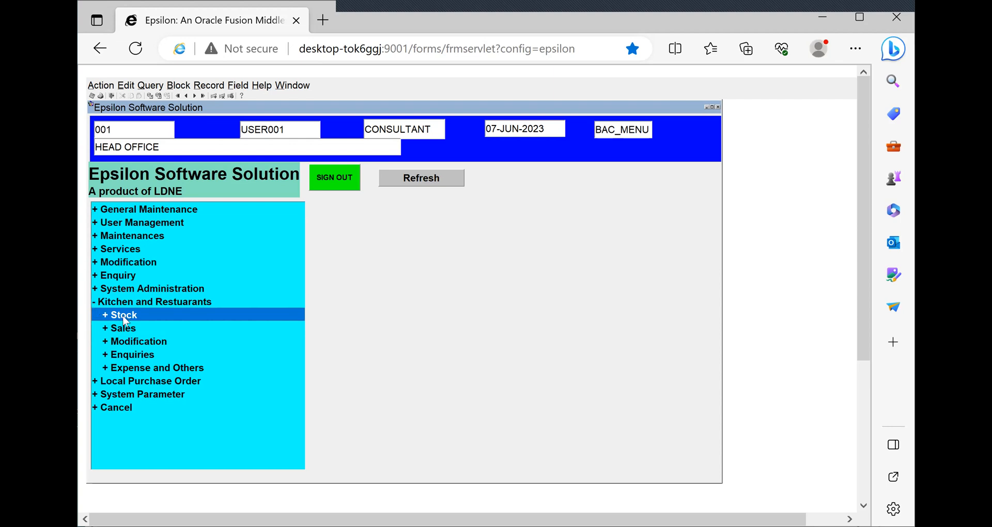
click(92, 300)
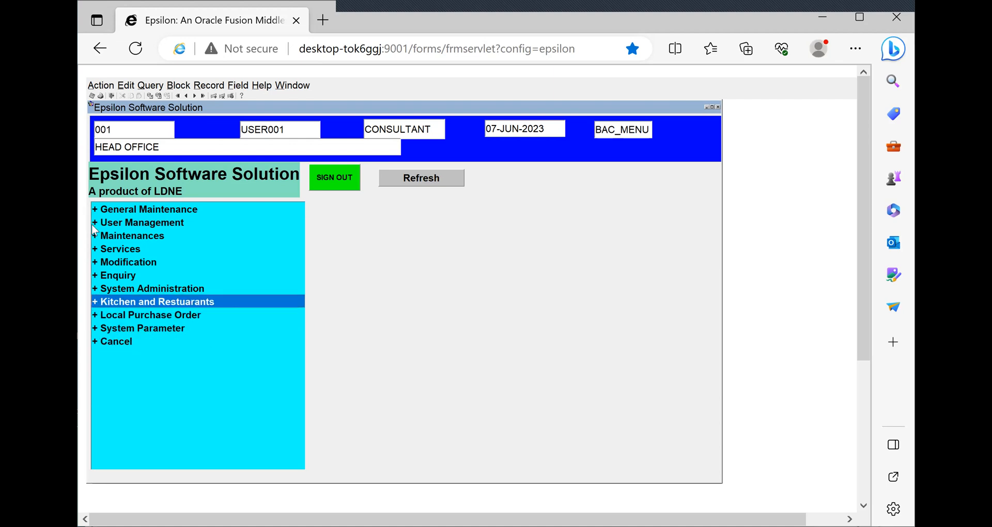
click(97, 238)
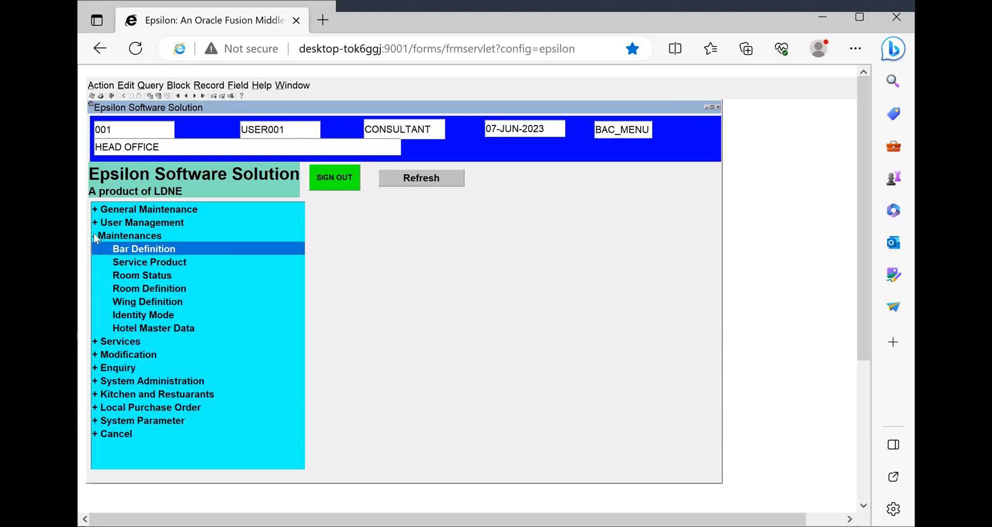
click(97, 238)
click(96, 237)
click(97, 239)
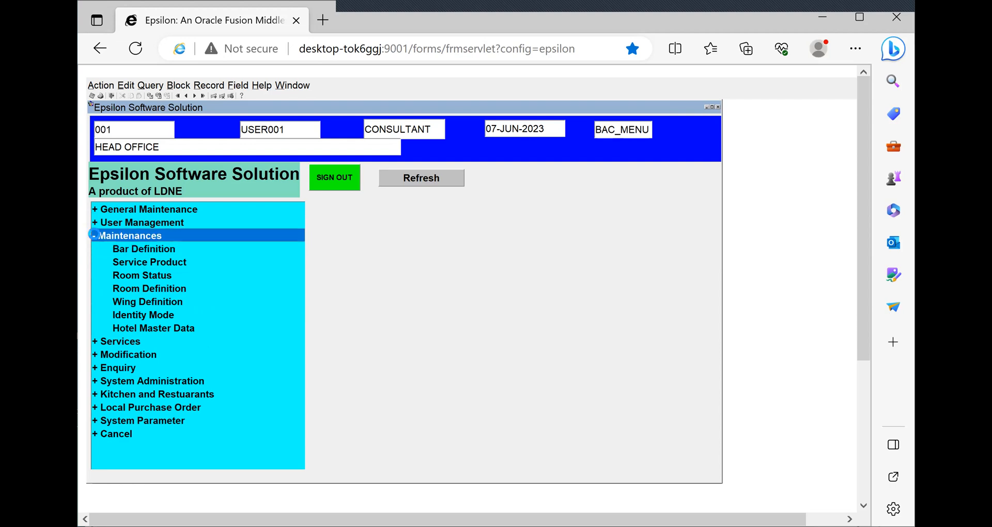
- Open the product amendment form for modifying products and load the product SBWATER from the list of valid products
click(94, 261)
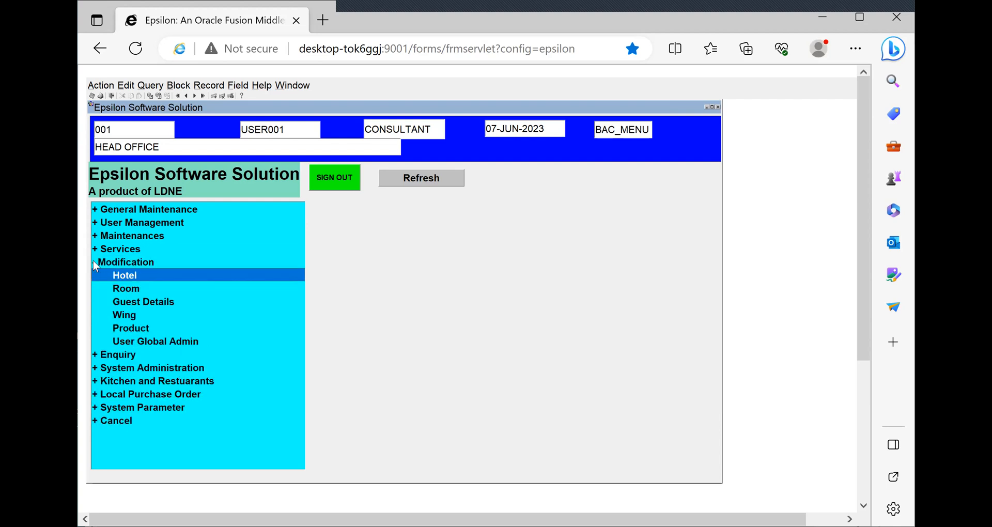
double_click(139, 328)
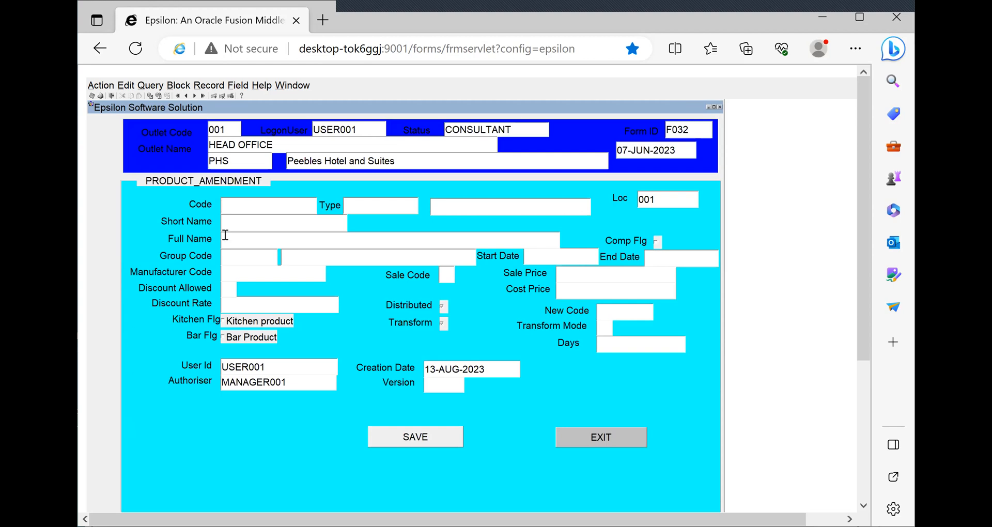
double_click(242, 202)
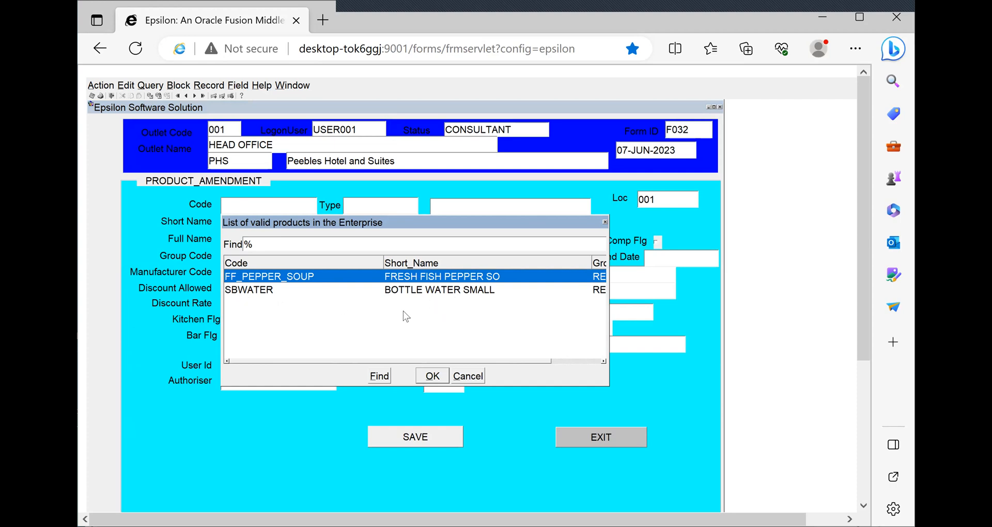
click(404, 296)
click(433, 376)
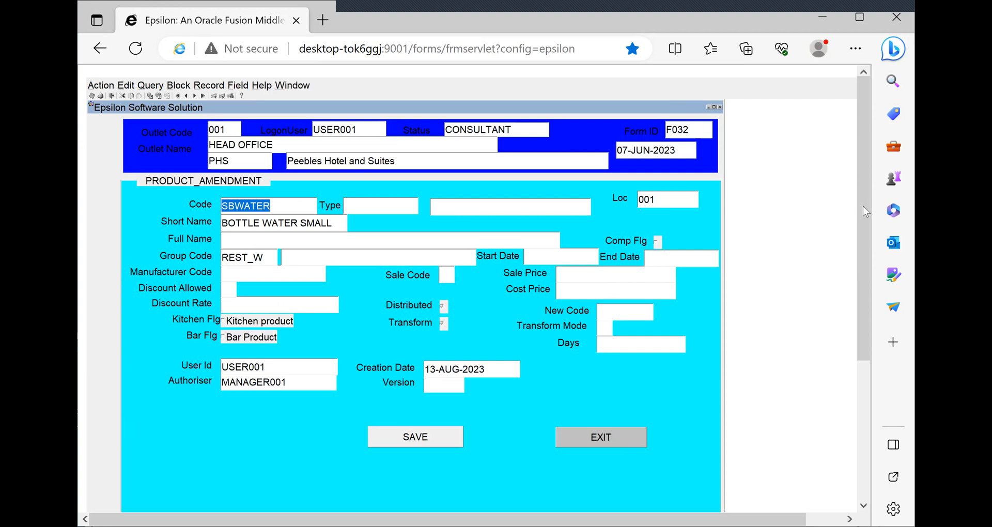
- Check the whole product amendment form and reload SBWATER from the list of valid products
drag(866, 215, 866, 263)
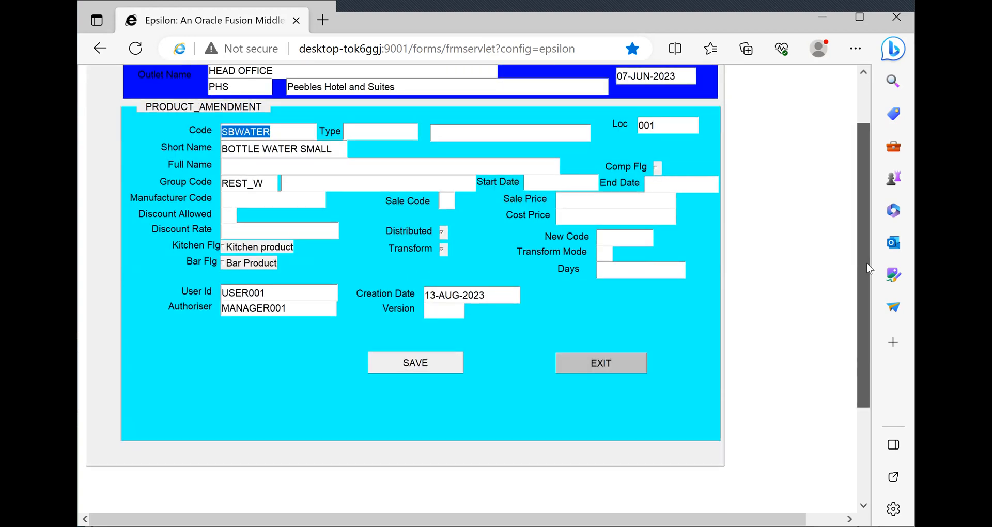
drag(866, 263, 868, 209)
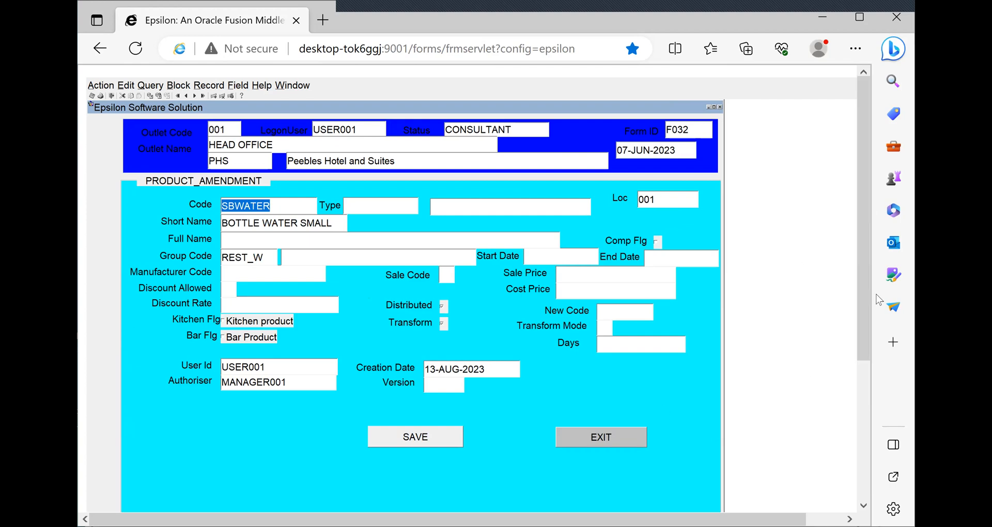
scroll(869, 320, down, 4)
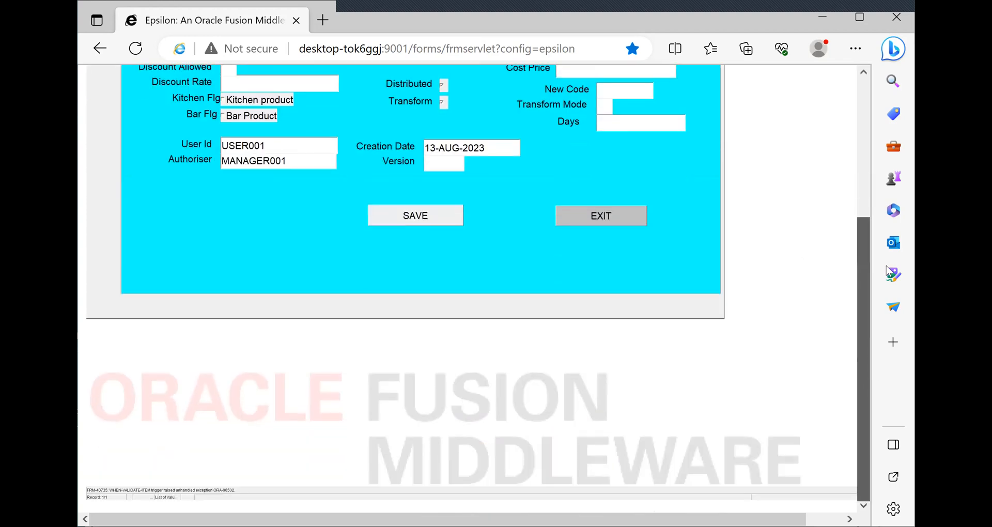
scroll(568, 258, up, 4)
key(ctrl+l)
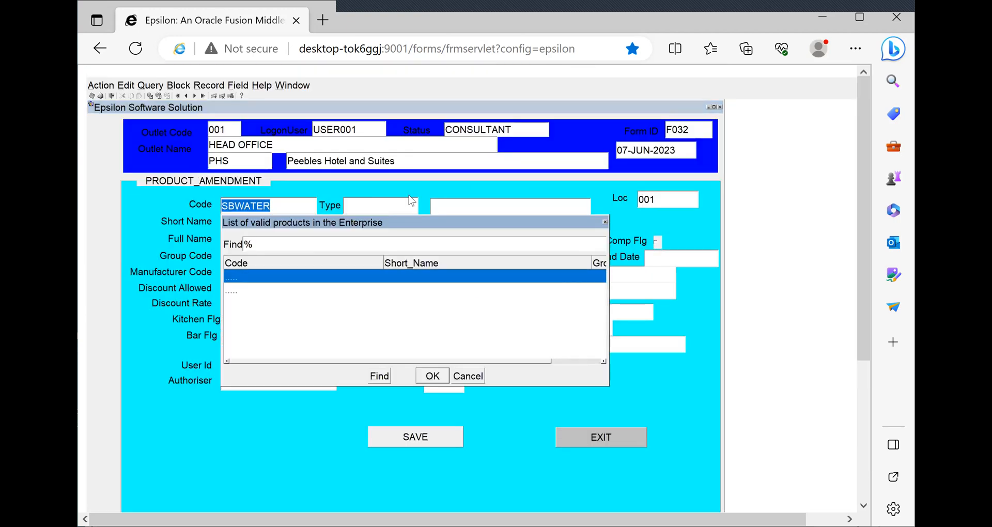
key(Down)
key(Return)
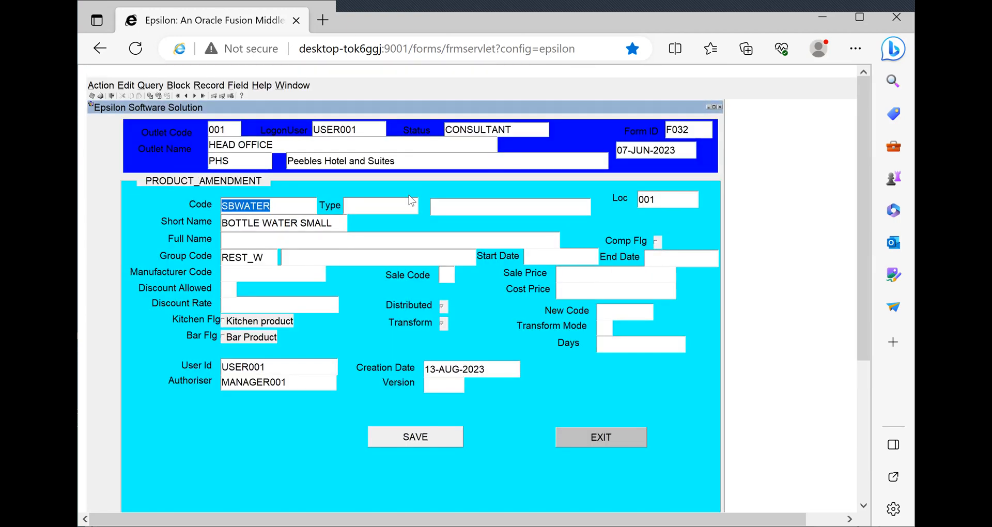
- Load the product FF_PEPPER_SOUP in the amendment form, then exit the form and dismiss the error
key(ctrl+l)
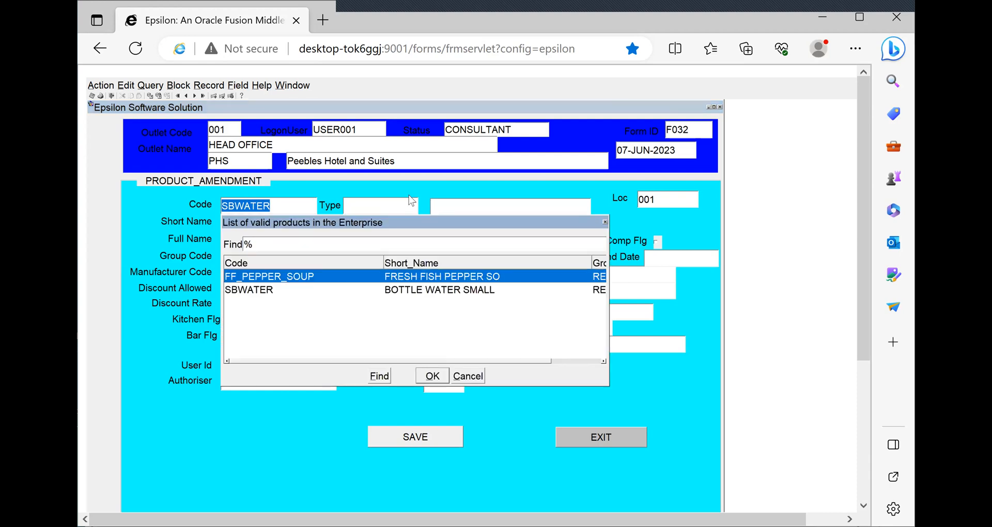
key(Return)
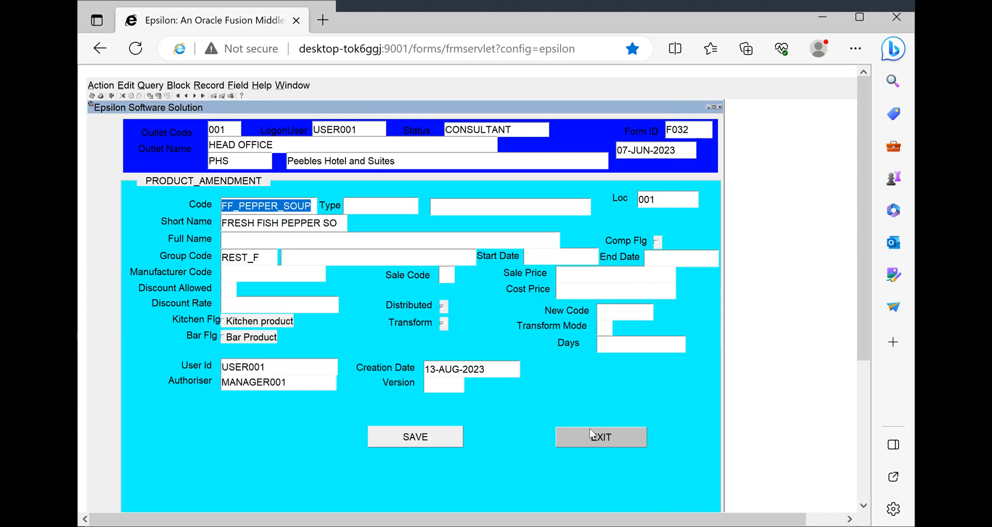
click(605, 436)
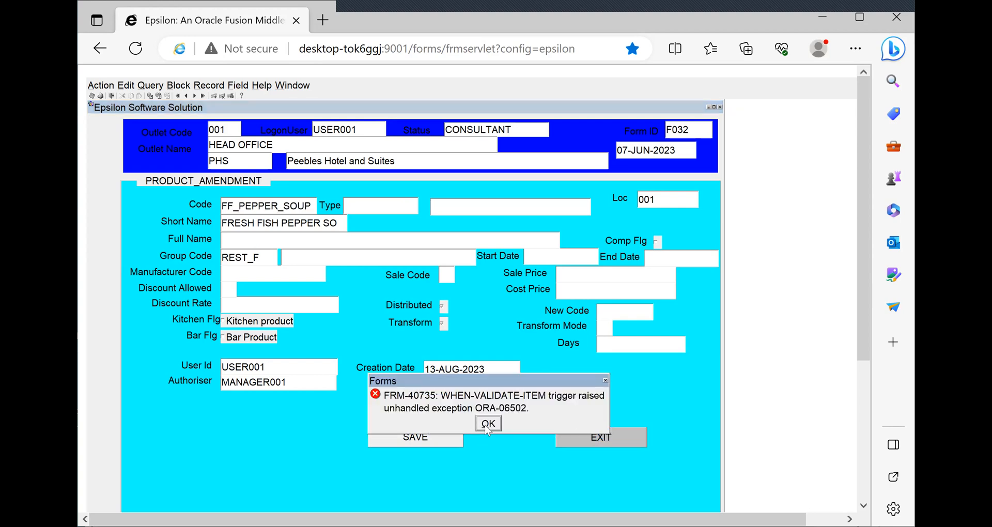
click(495, 425)
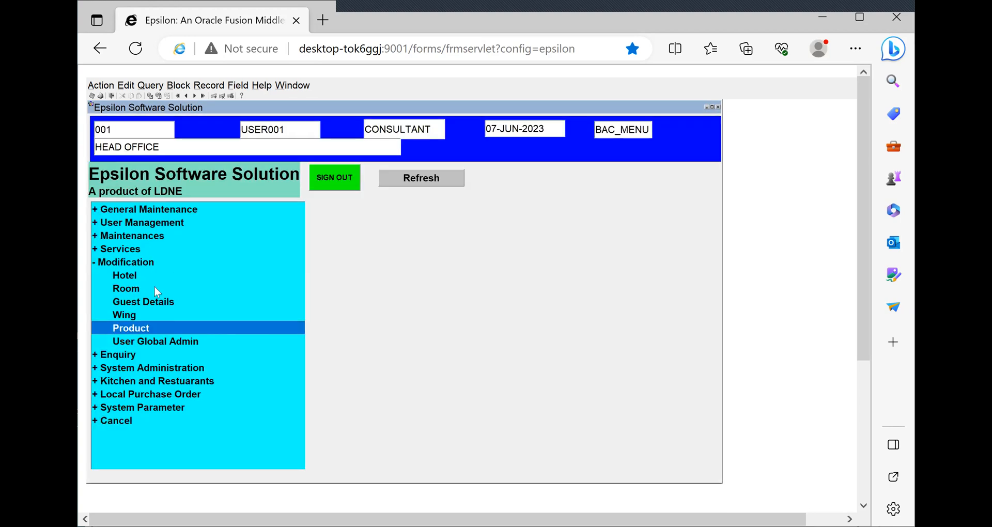
- Open the Product Master modification form under General Maintenance and load the product FF_PEPPER_SOUP
click(95, 262)
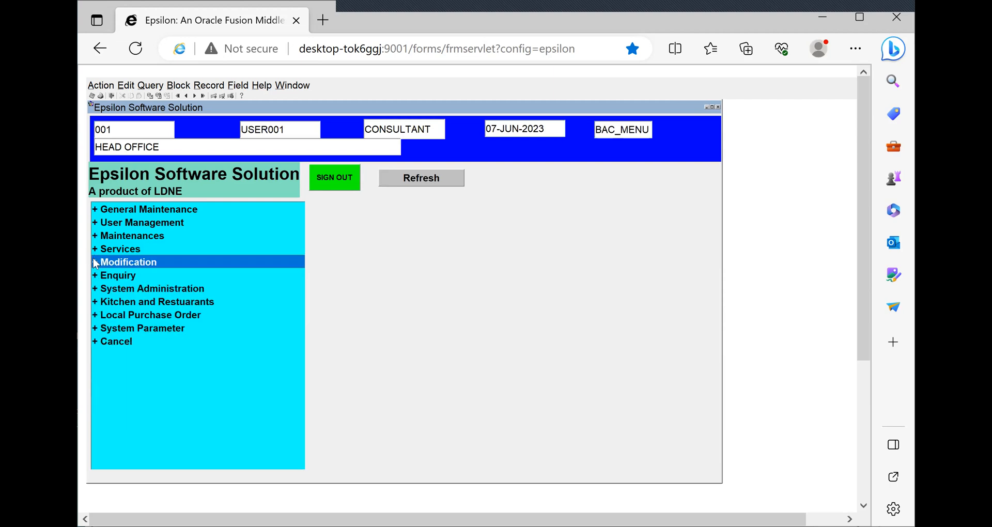
click(95, 210)
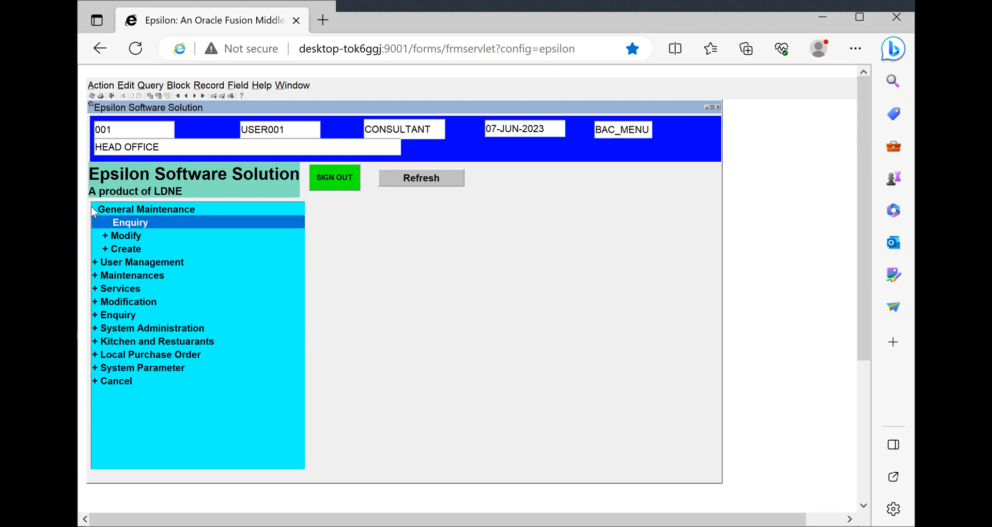
click(106, 238)
click(130, 262)
double_click(132, 264)
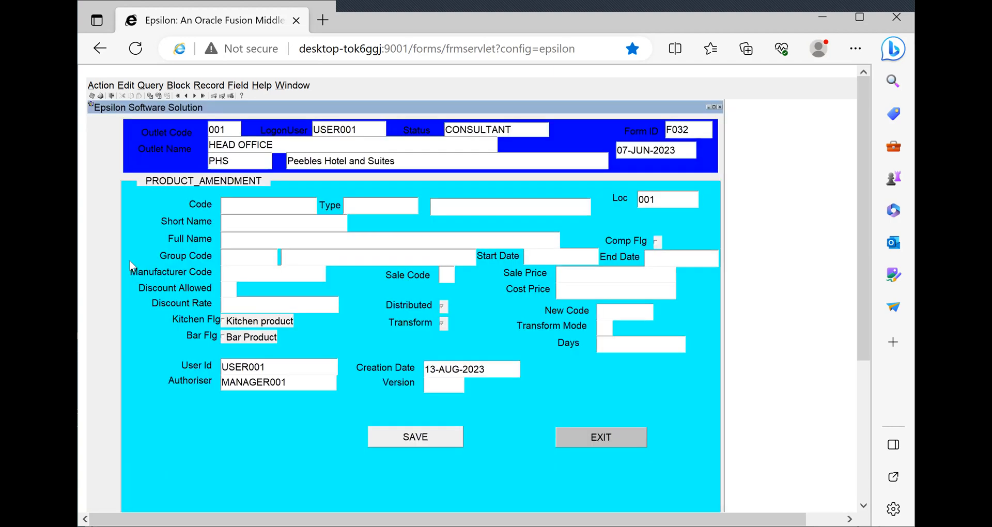
key(Return)
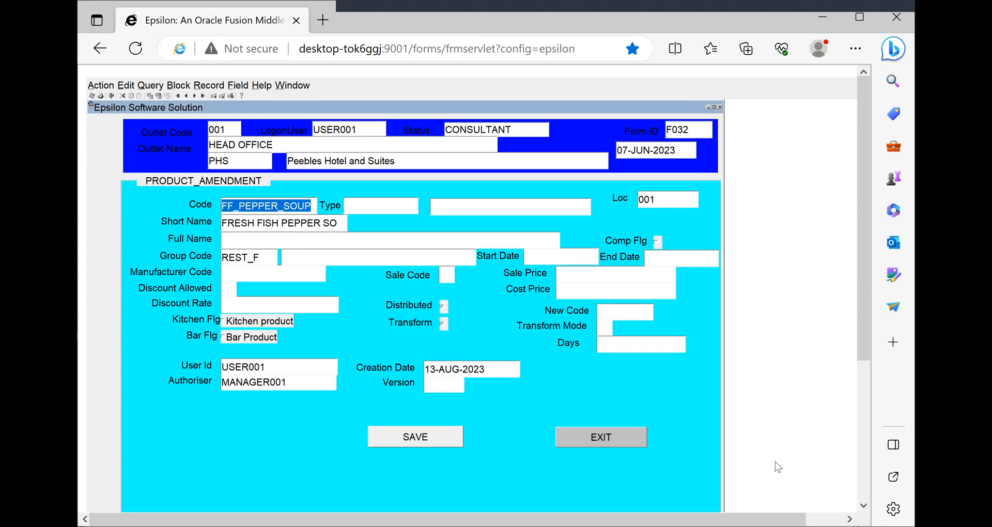
- Exit the product amendment form, dismissing the error, and collapse the General Maintenance group
click(598, 440)
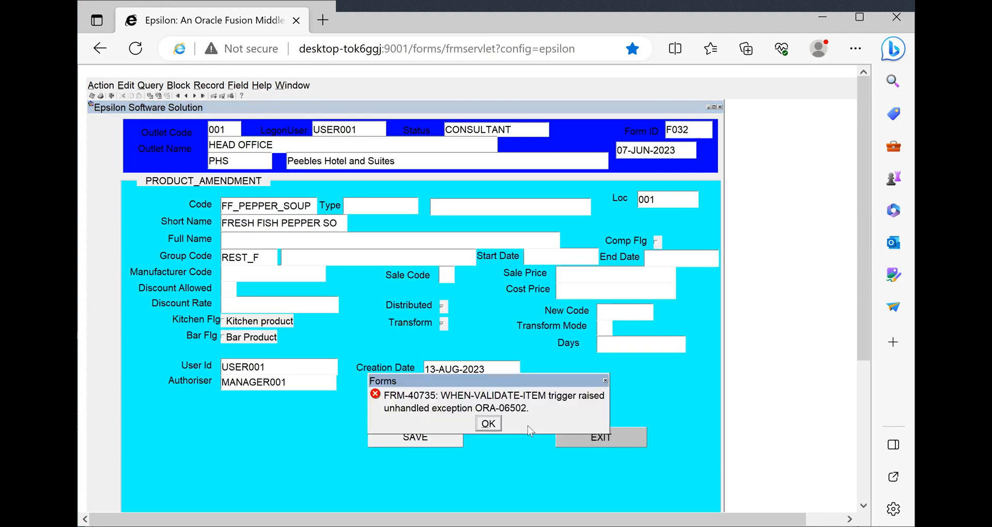
click(488, 423)
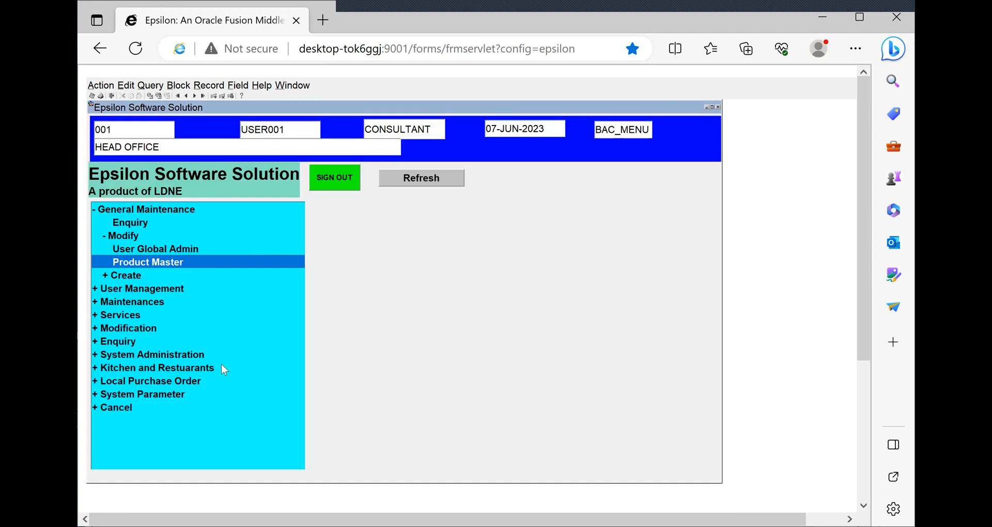
click(105, 237)
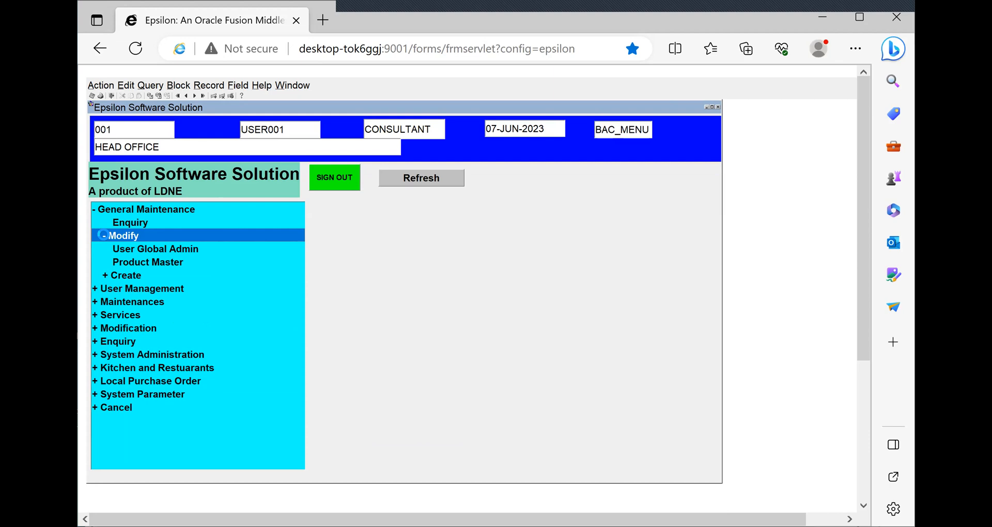
click(93, 208)
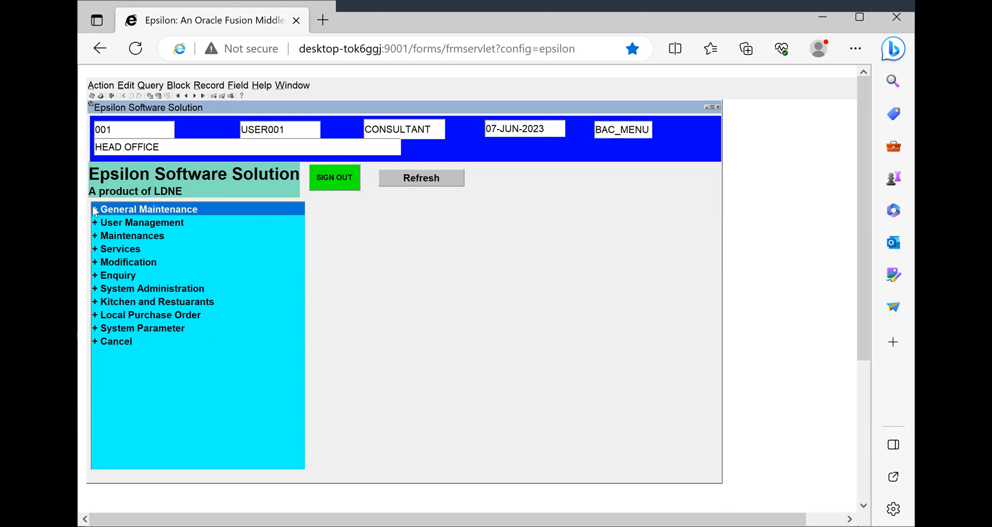
- Open the Current Store quantity stock enquiry for Kitchen and Restuarants to examine product quantities and unit prices
click(96, 305)
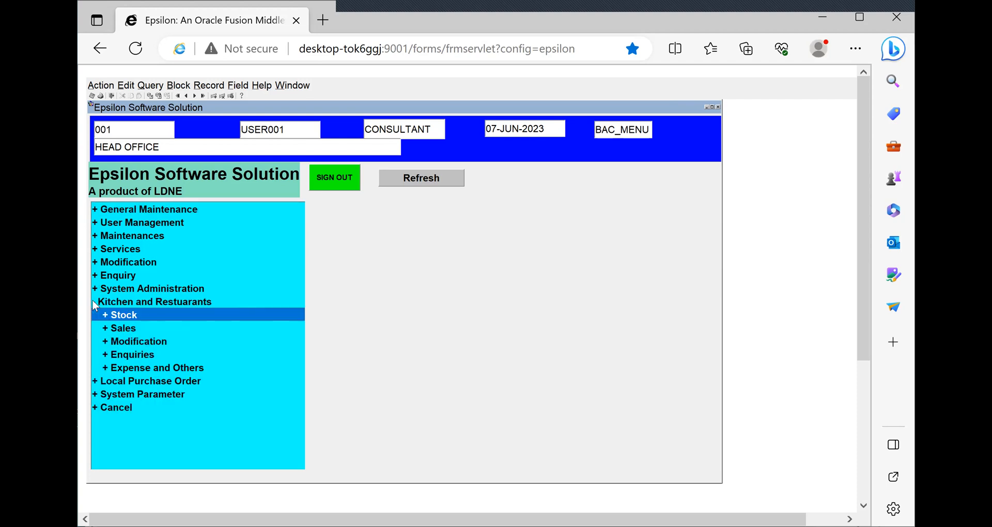
click(106, 355)
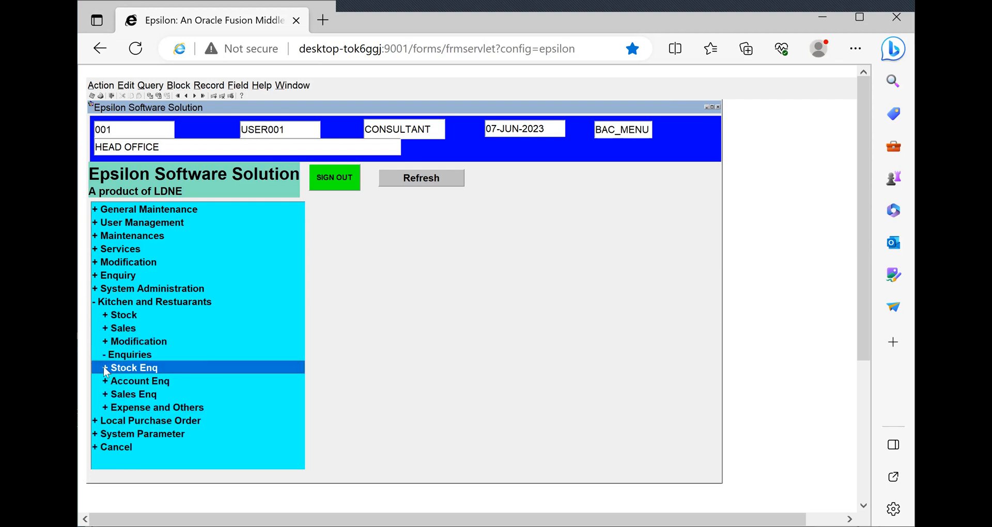
click(106, 369)
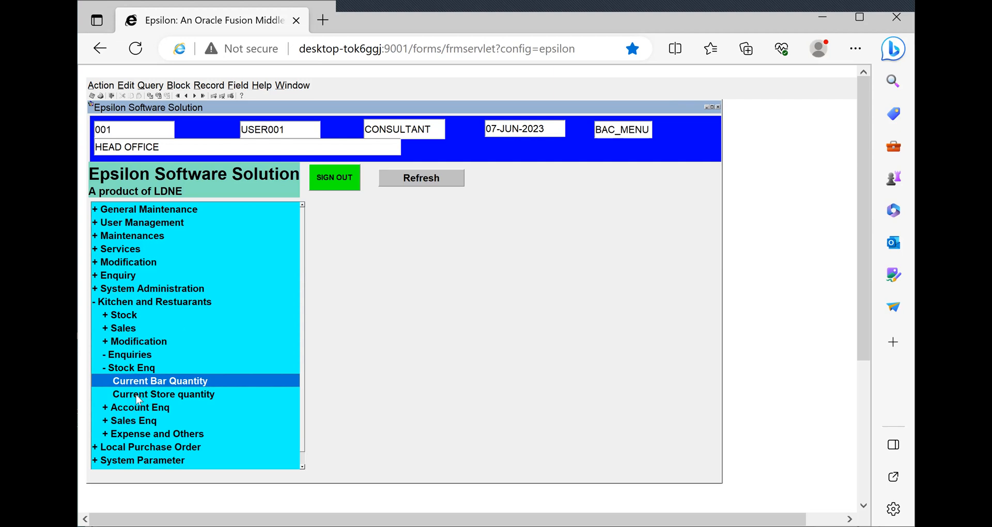
click(136, 395)
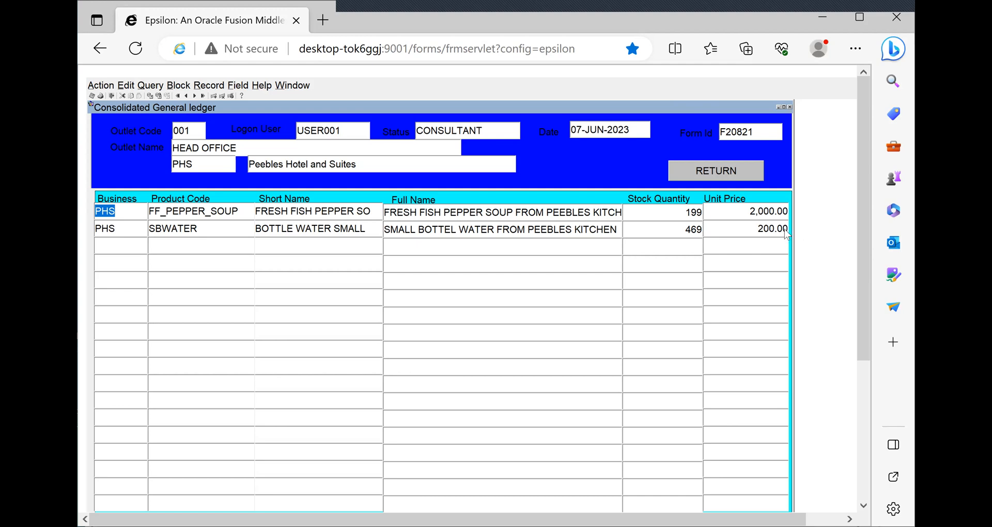
- Leave the store quantity enquiry and open the Consolidated Ledger under Account Enq for Kitchen and Restuarants
click(731, 175)
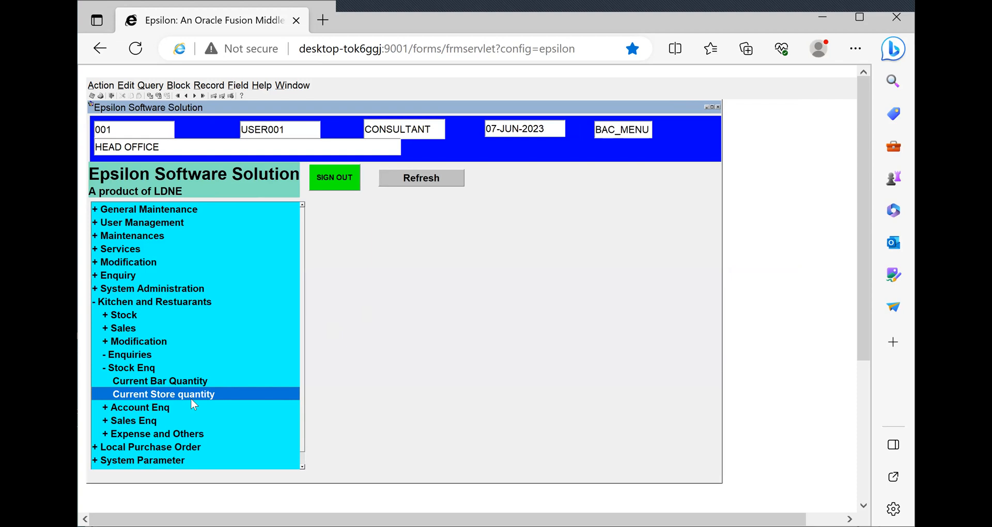
double_click(141, 406)
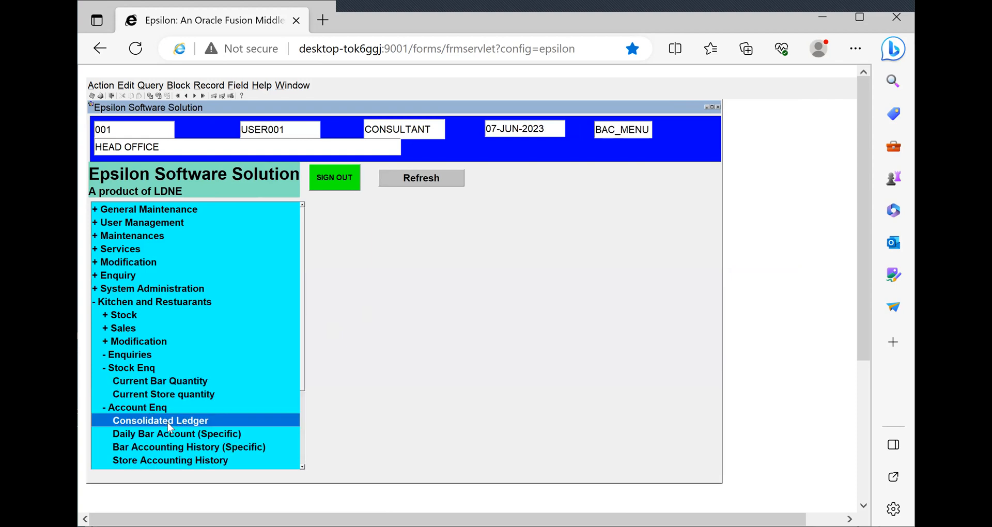
double_click(156, 420)
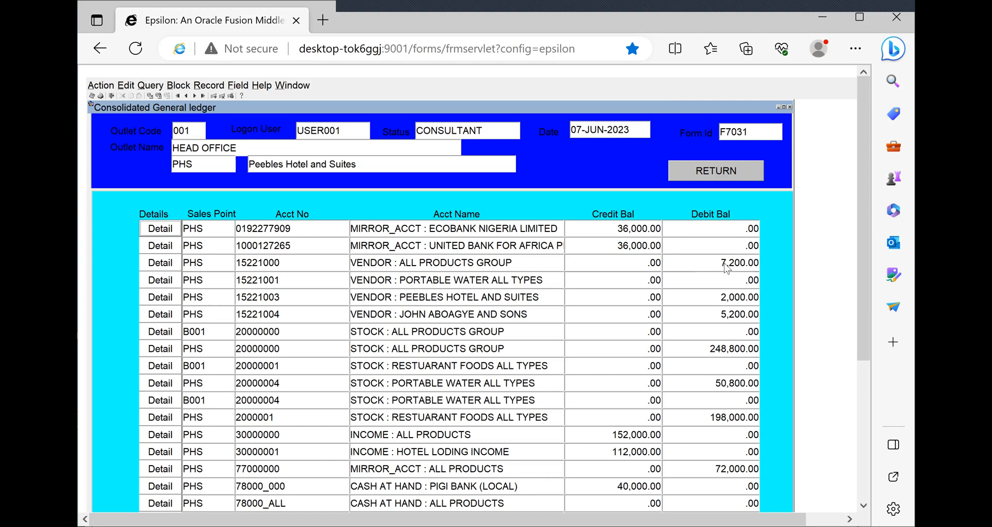
- Examine the credit and debit balances of all accounts in the consolidated ledger, down to the spillage accounts
drag(859, 258, 858, 296)
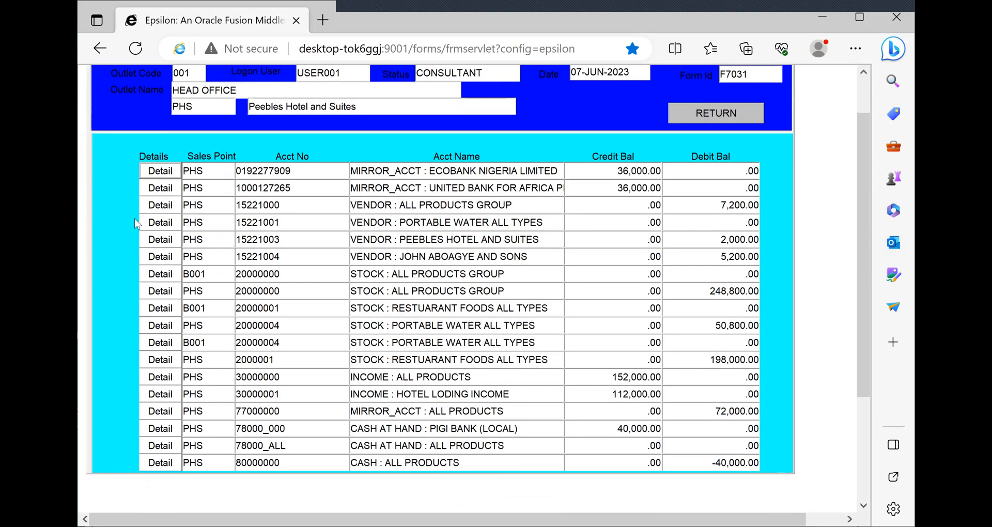
key(Down)
key(Down)
key(Down)
key(Down)
key(Down)
key(Down)
key(Down)
key(Down)
key(Down)
key(Down)
key(Down)
key(Down)
key(Down)
key(Down)
key(Down)
key(Down)
key(Down)
key(Down)
key(Down)
key(Down)
key(Down)
key(Down)
key(Down)
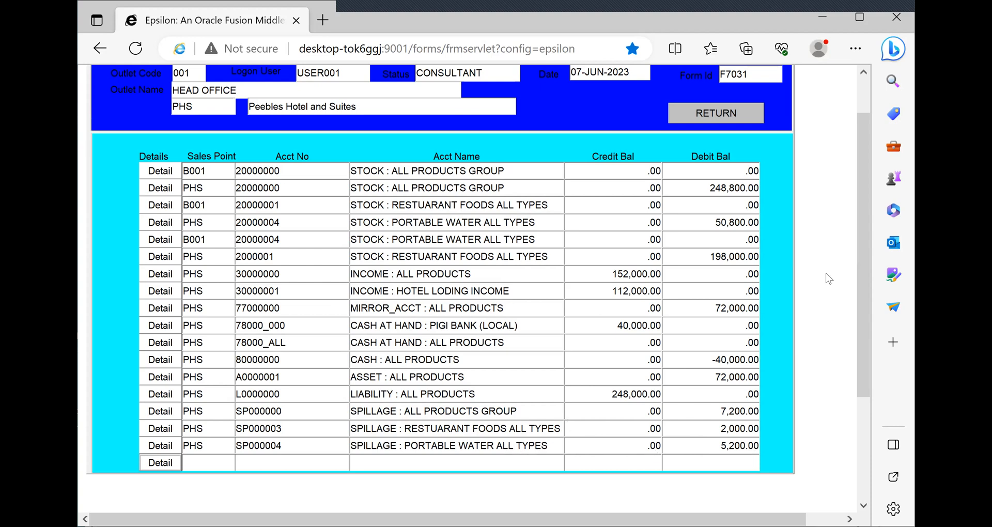
- Leave the ledger, collapse the Stock Enq and Account Enq groups, and open the Spillage Register under Expense and Others
click(729, 121)
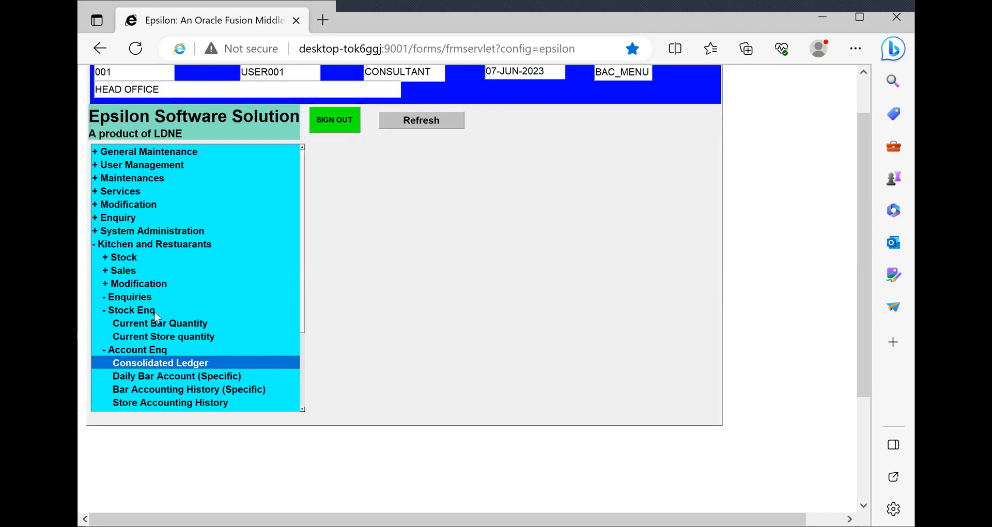
double_click(134, 309)
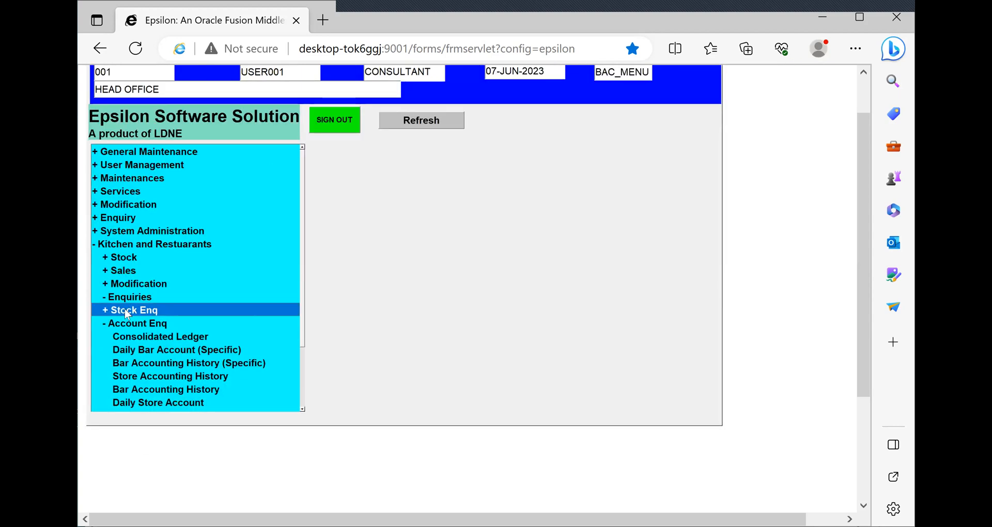
double_click(113, 322)
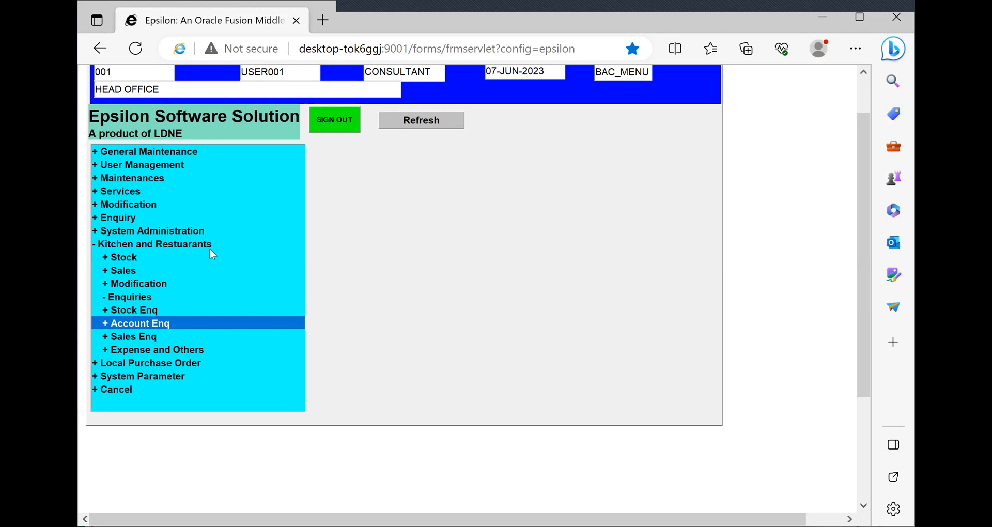
double_click(133, 350)
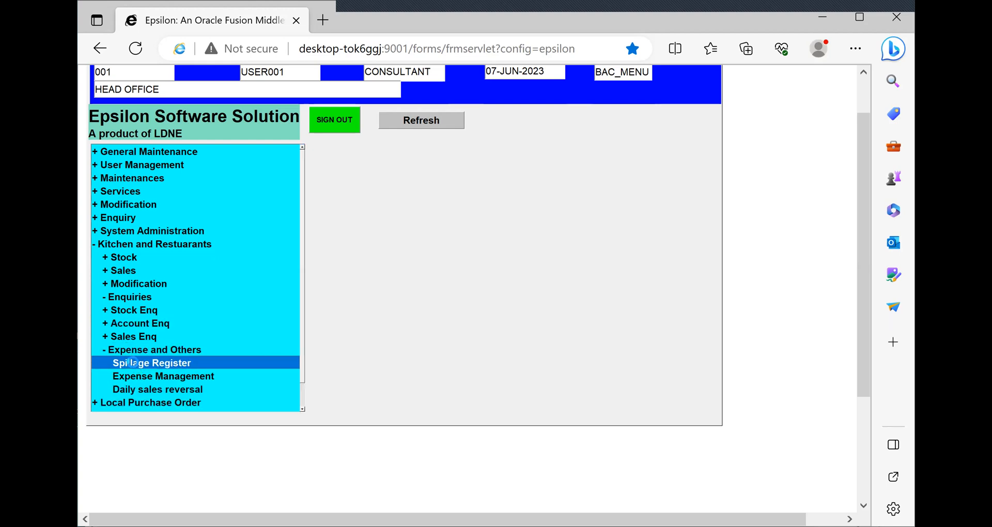
double_click(133, 362)
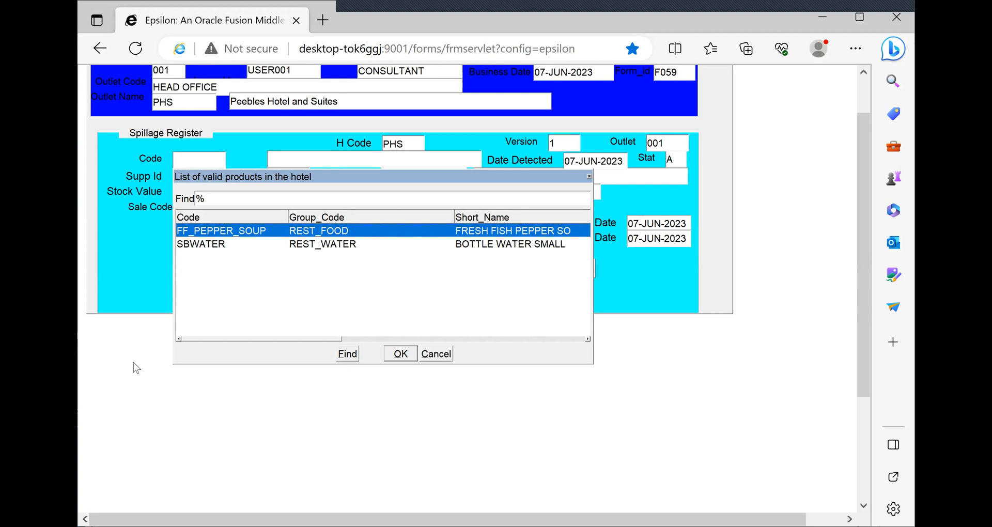
- Select the product SBWATER for the spillage entry and set its quantity to 2, keeping the detection date
key(Down)
key(Return)
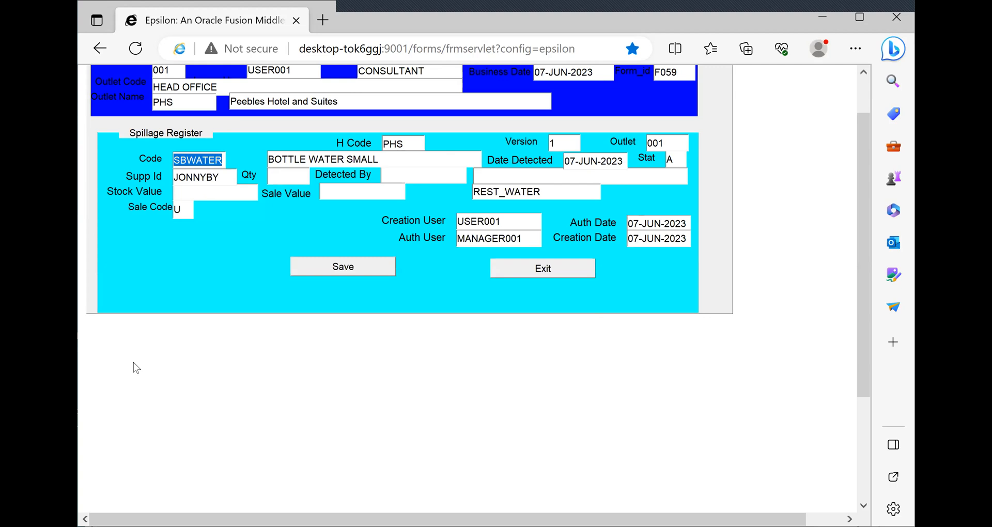
key(Tab)
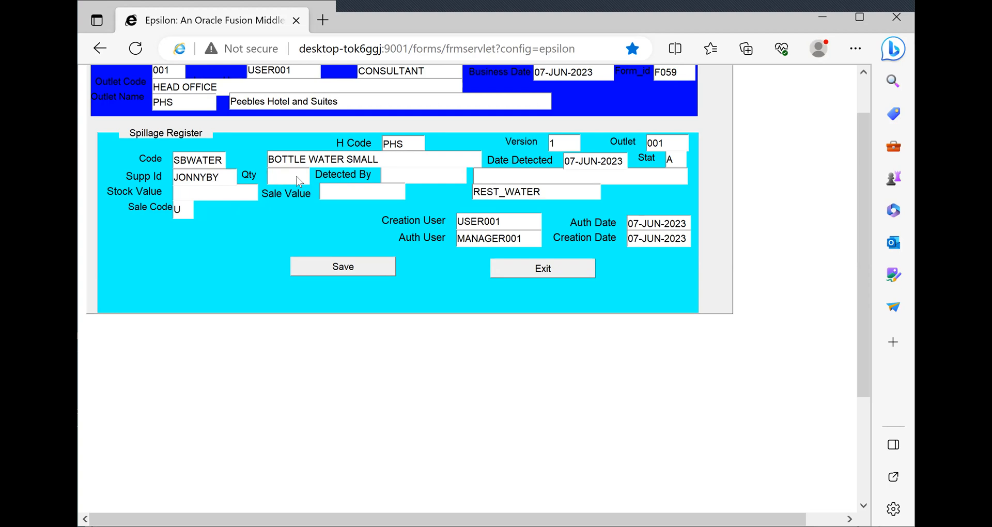
text(2)
key(Tab)
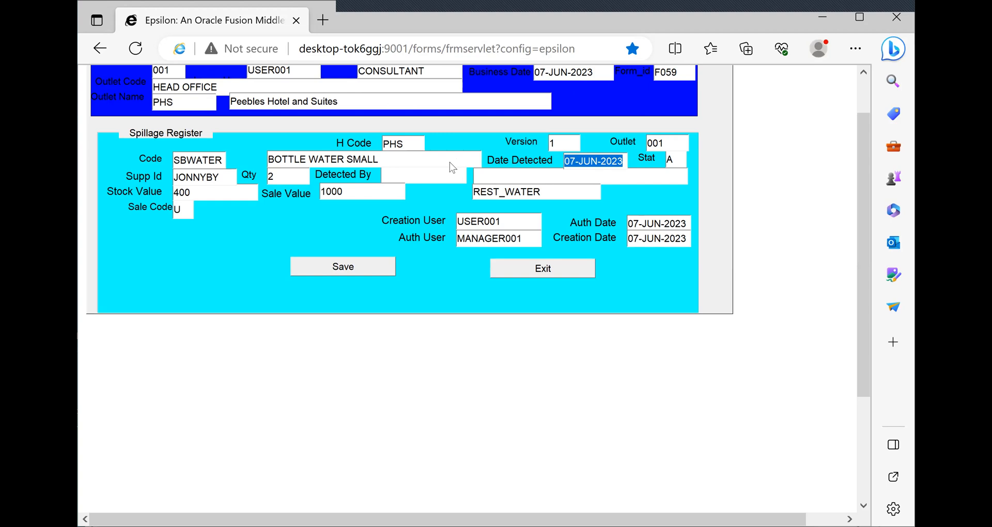
key(Tab)
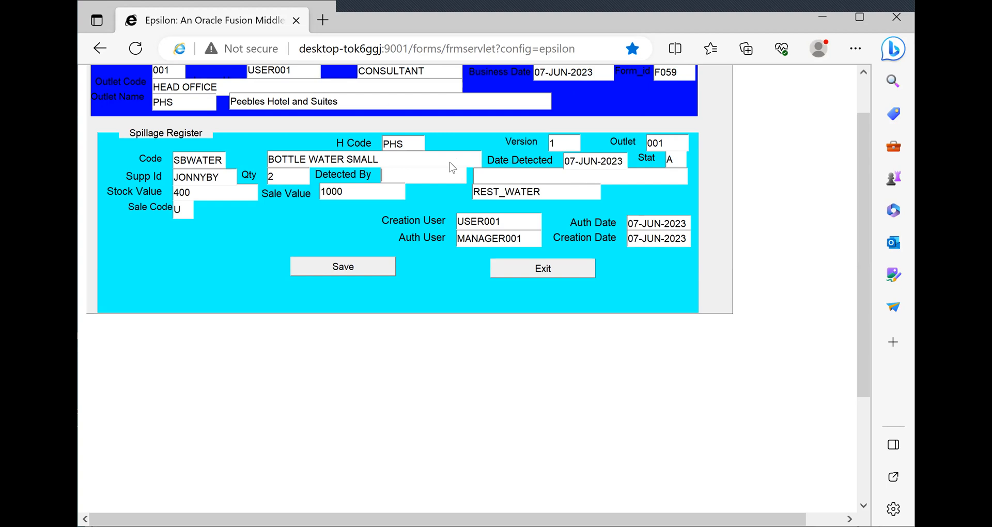
- Choose MANAGER001 from the list of application users as the person who detected the spillage
key(F9)
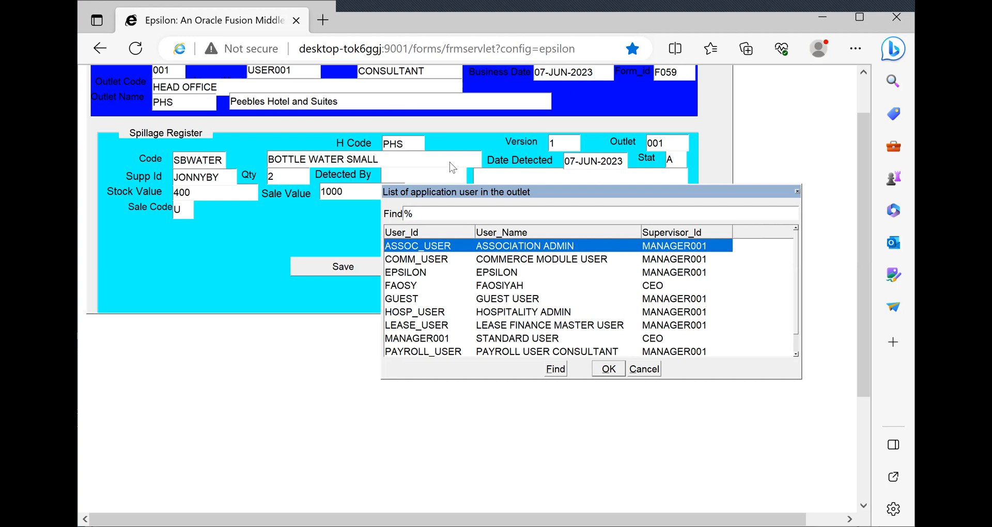
key(Down)
key(Down)
key(Down)
key(Down)
key(Down)
key(Down)
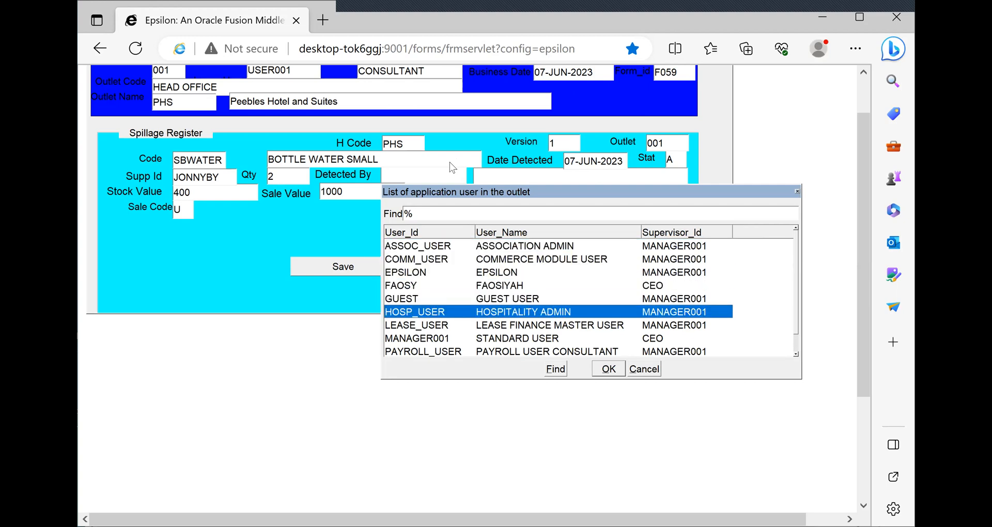
key(Down)
key(Return)
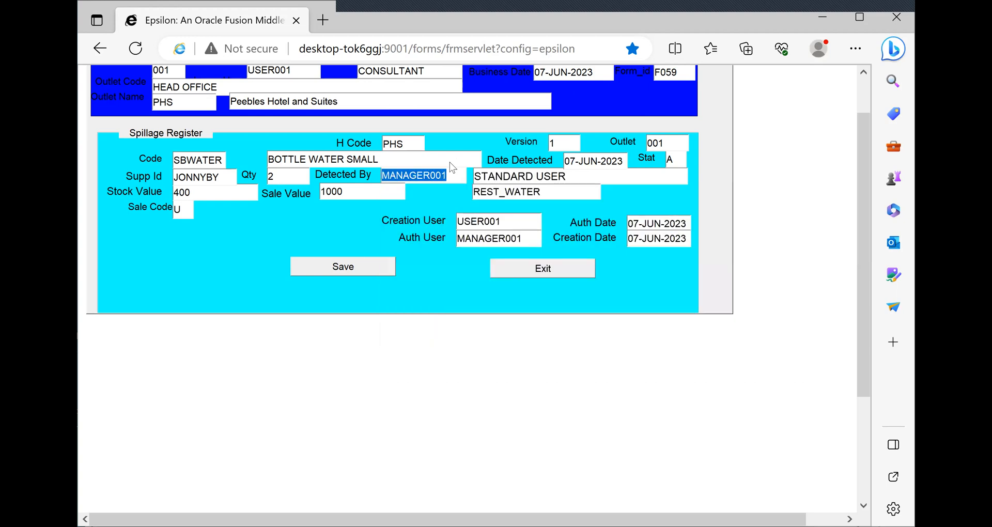
key(Return)
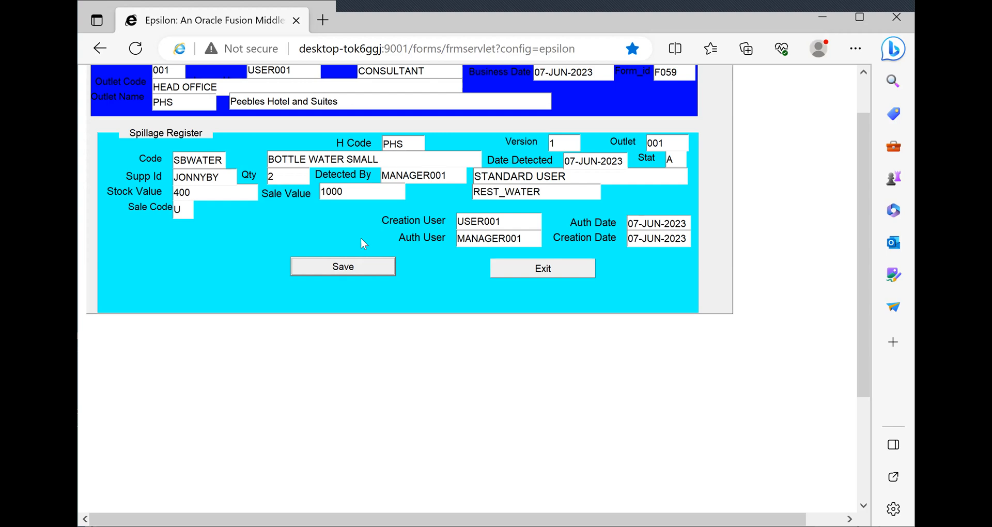
- Save the spillage entry and exit the Spillage Register, dismissing the message dialogs
click(340, 270)
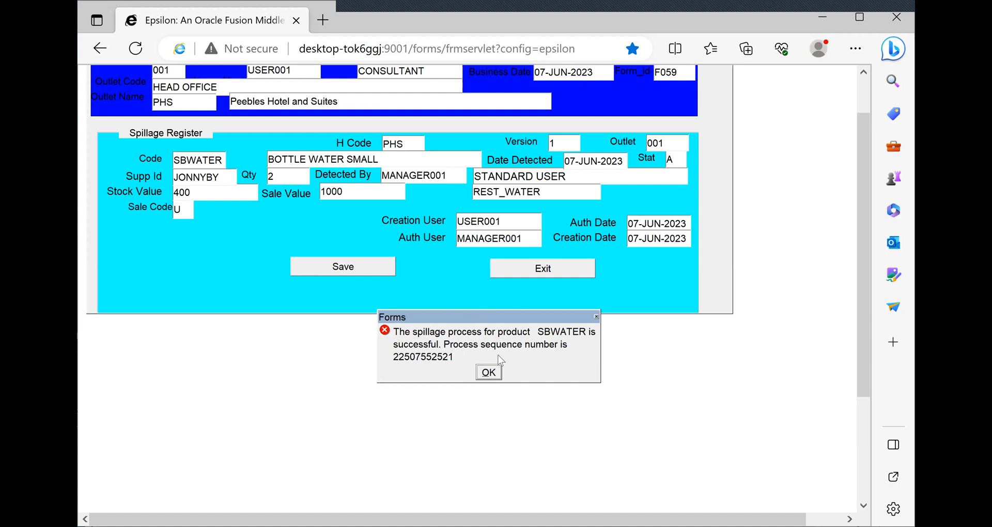
click(489, 372)
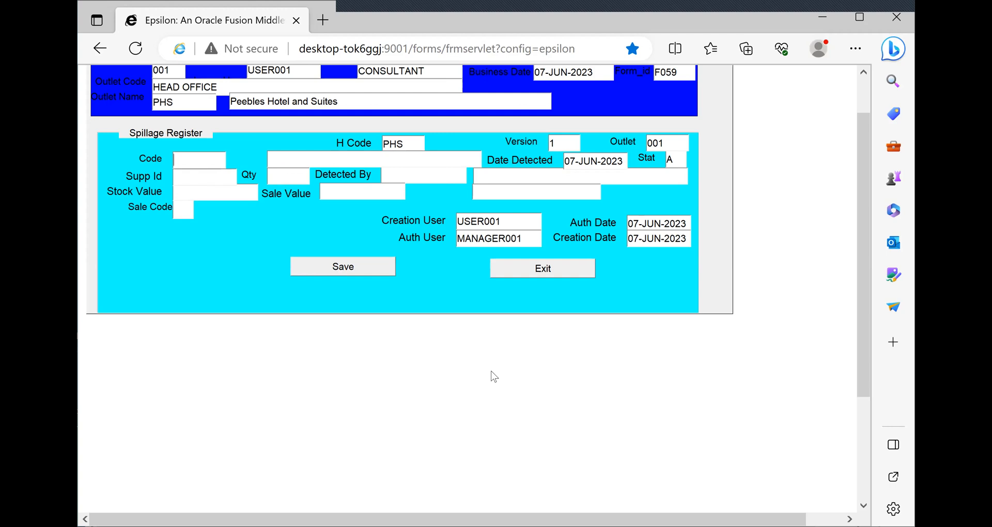
click(526, 271)
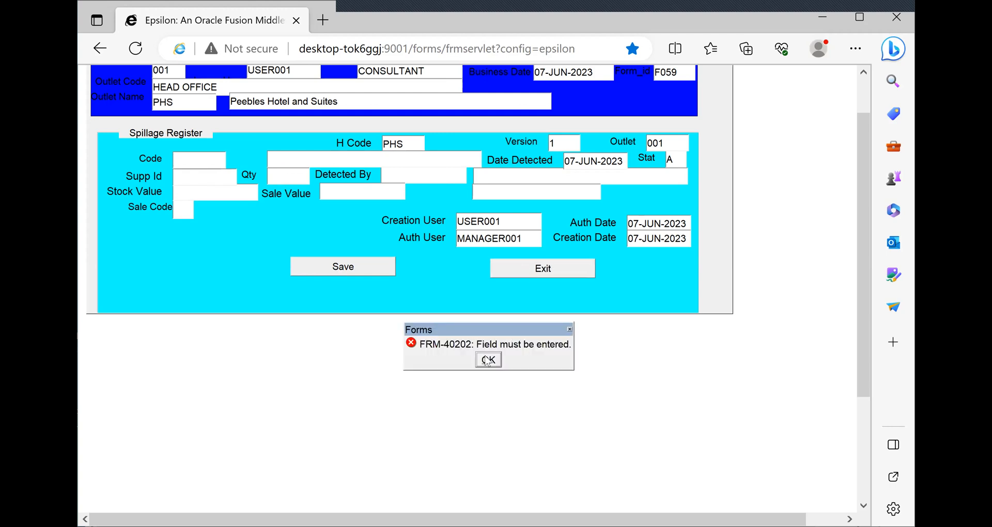
click(488, 360)
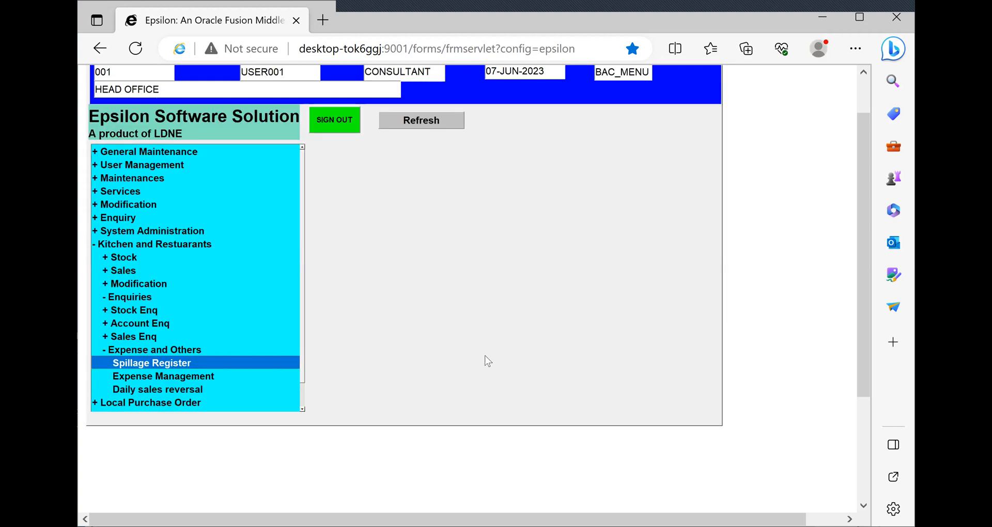
- Collapse the Expense and Others group and open the Current Store quantity enquiry to check the product stock quantities
click(103, 350)
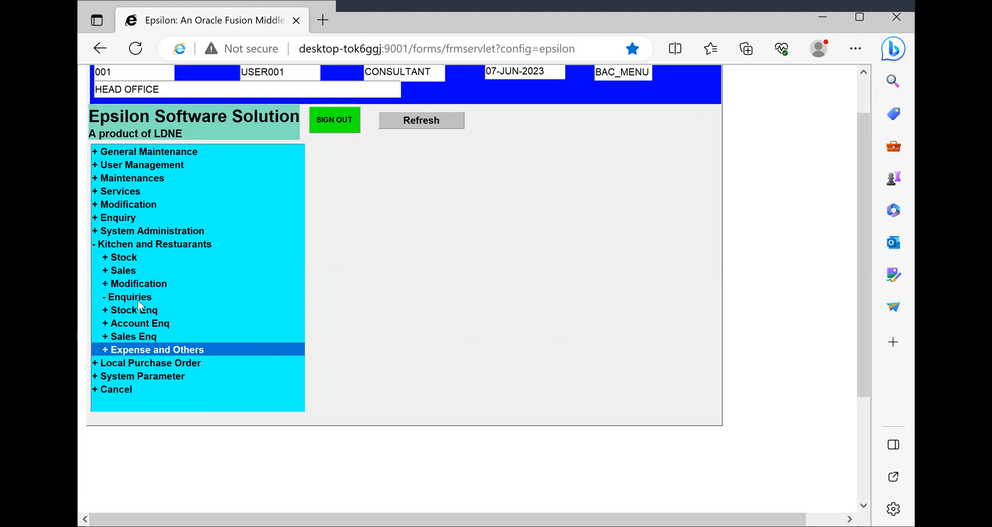
click(111, 309)
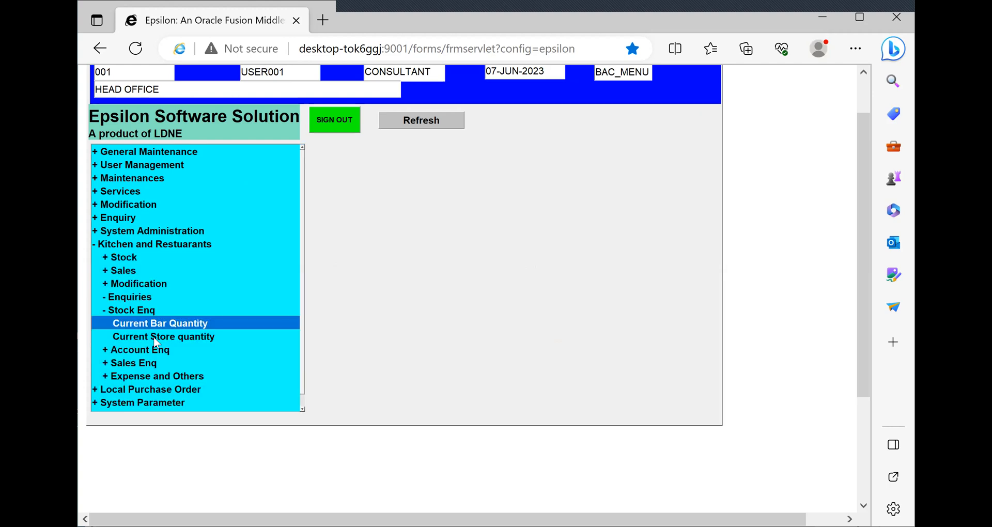
double_click(143, 335)
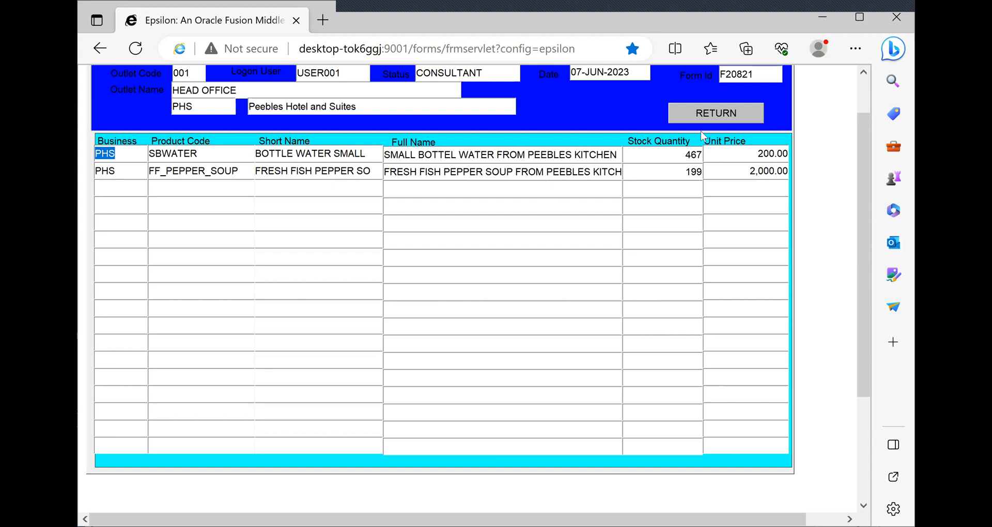
- Leave the store quantity enquiry and reopen the Consolidated Ledger to check the vendor and stock balances
click(721, 124)
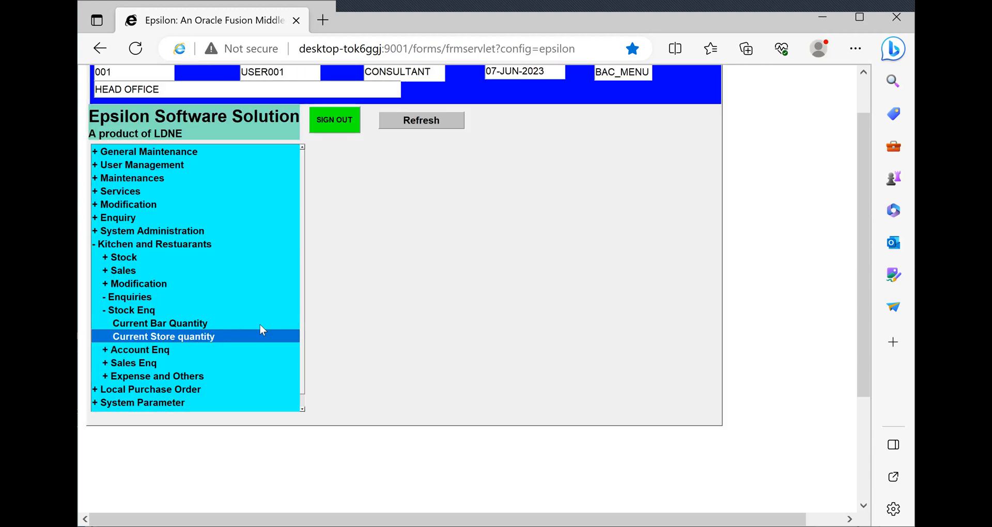
click(120, 350)
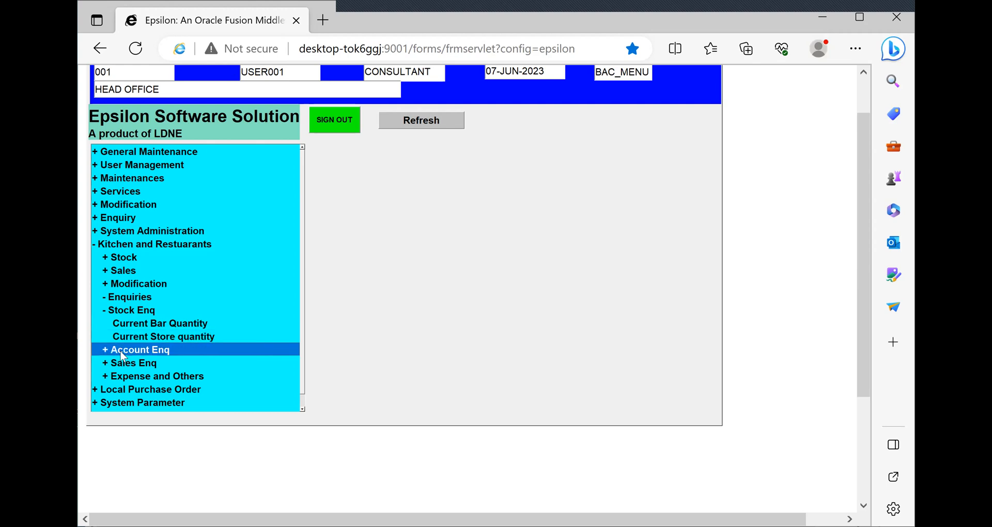
double_click(161, 368)
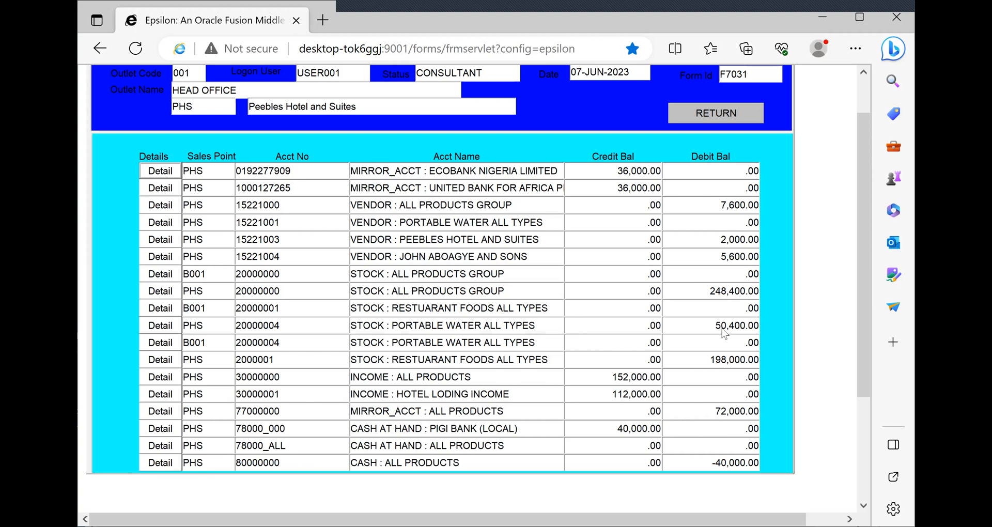
- Go through the remaining ledger accounts to the end of the list, examining the stock, liability and spillage balances
key(Down)
key(Down)
key(Down)
key(Down)
key(Down)
key(Down)
key(Down)
key(Down)
key(Down)
key(Down)
key(Down)
key(Down)
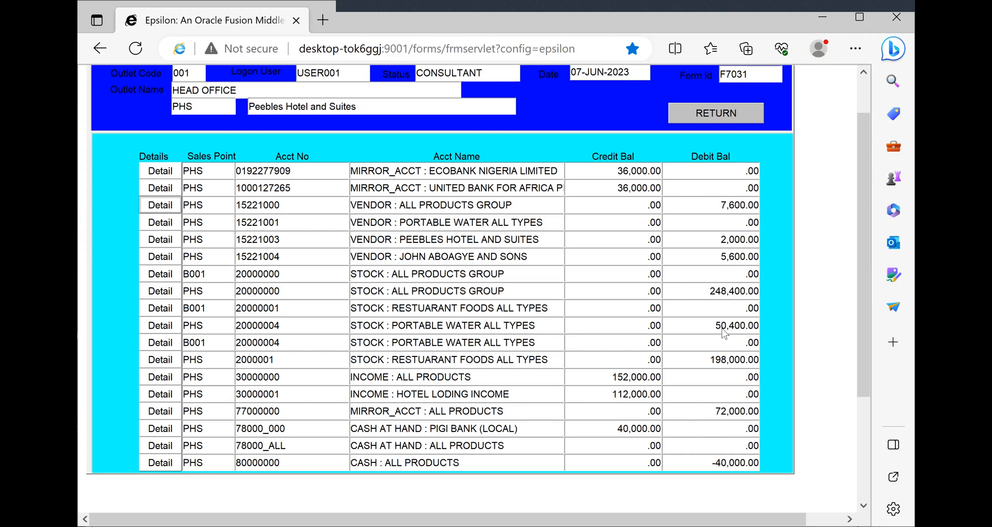
key(Down)
key(Down)
key(Down)
key(Down)
key(Down)
key(Down)
key(Down)
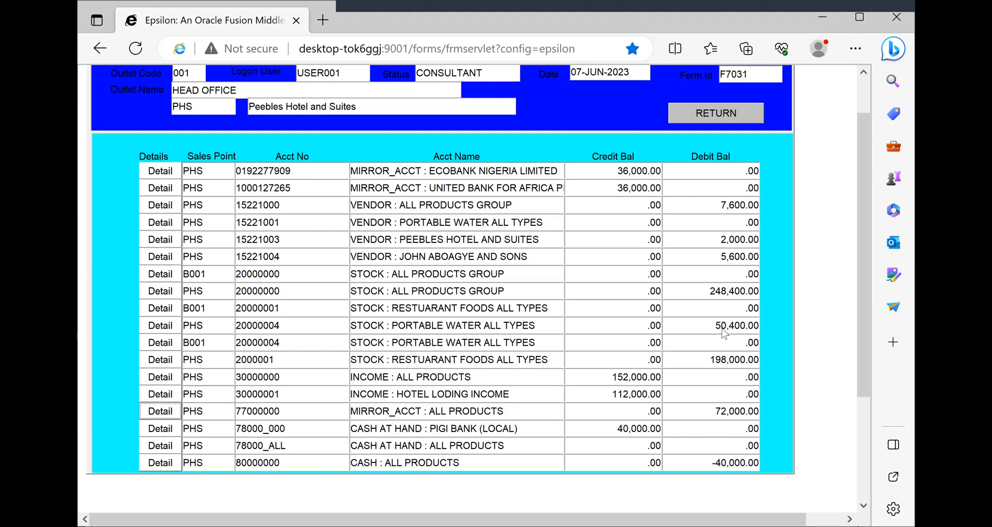
key(Down)
key(Down)
key(Down)
key(Down)
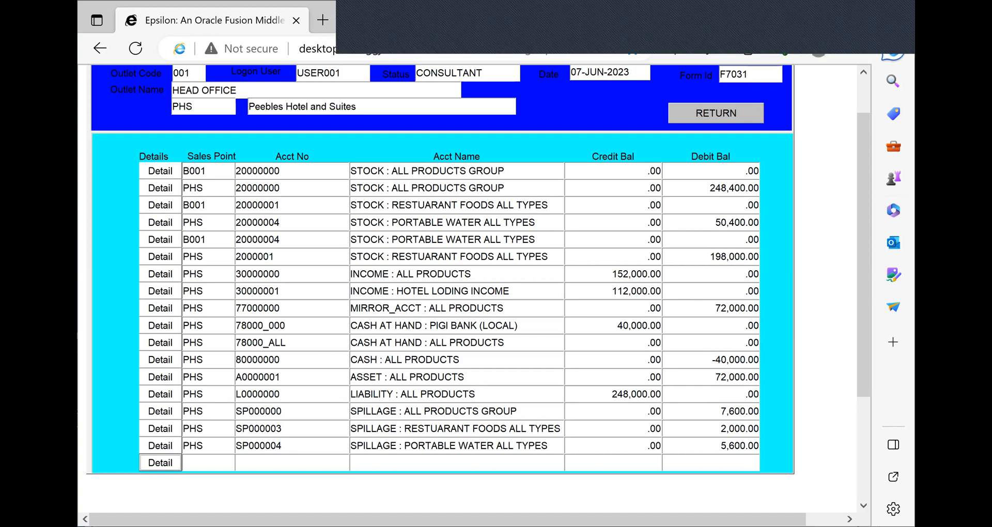
click(869, 46)
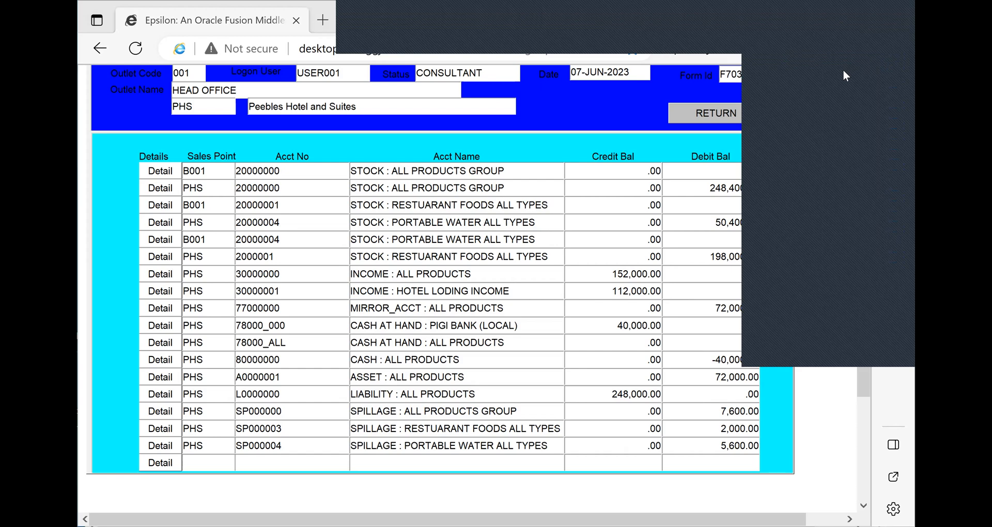